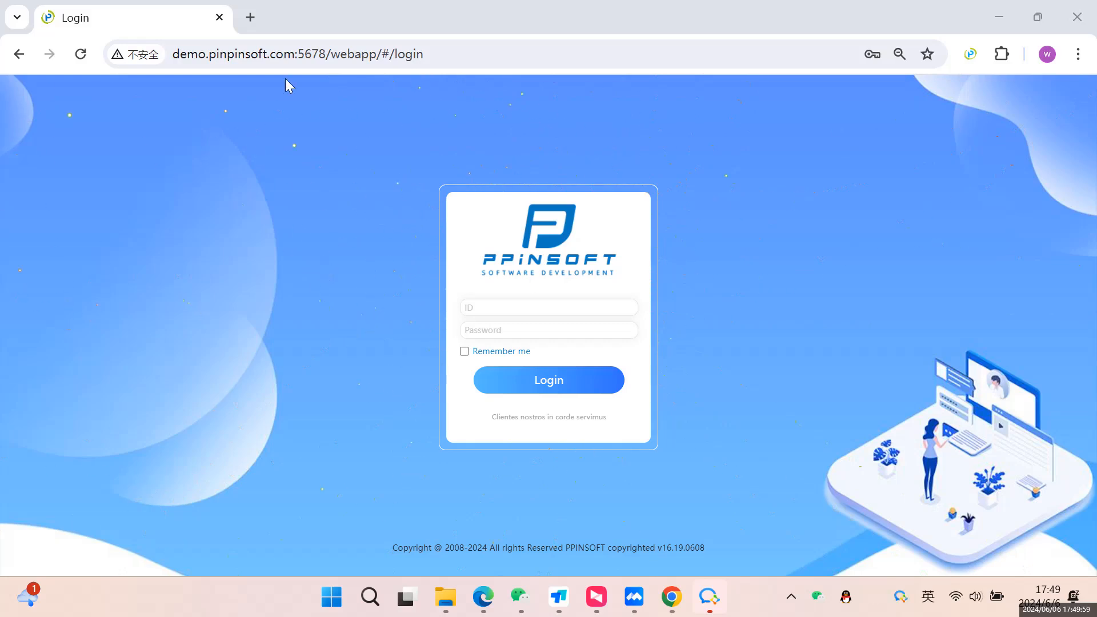
- Log in as Administrator using the browser's saved ID and account password
{"action": "left_click", "coordinate": [298, 54]}
{"action": "left_click", "coordinate": [370, 53]}
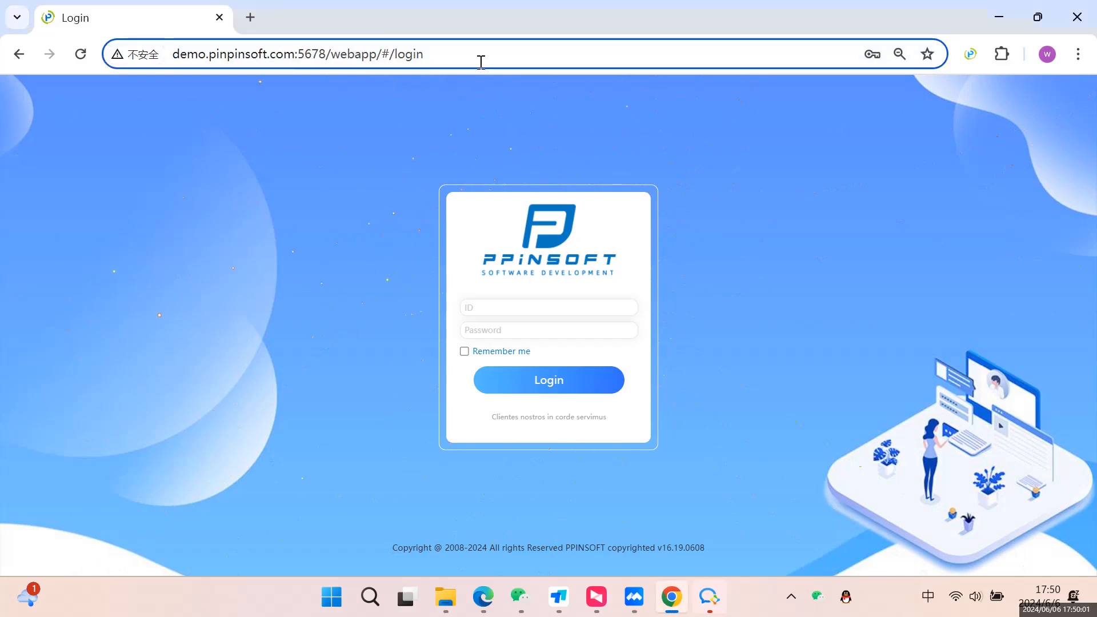
{"action": "triple_click", "coordinate": [216, 53]}
{"action": "left_click", "coordinate": [535, 311]}
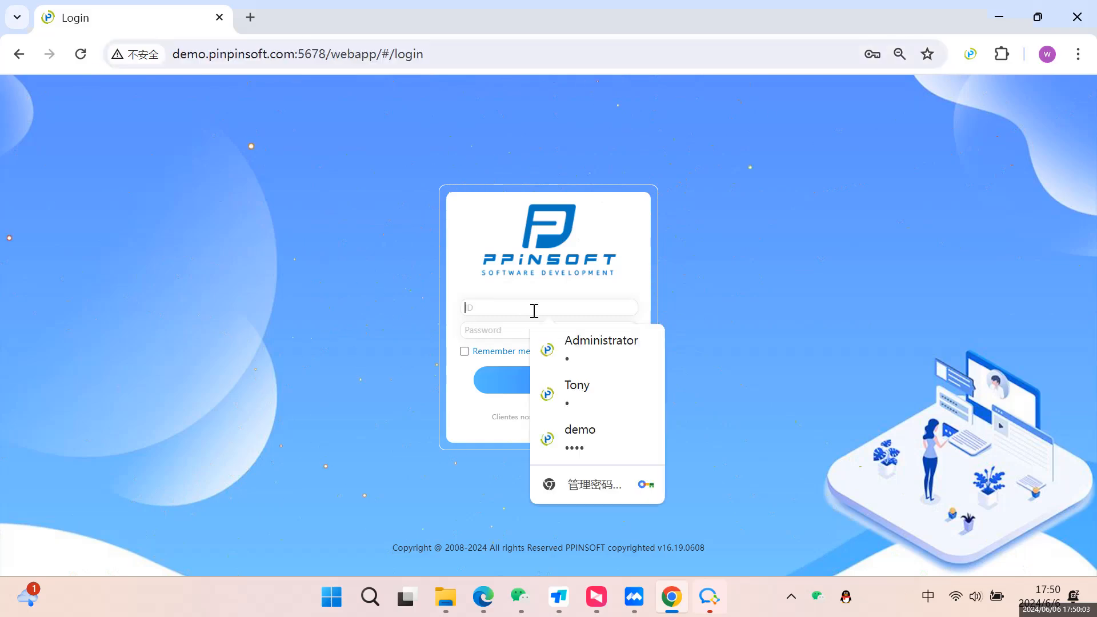
{"action": "left_click", "coordinate": [586, 355]}
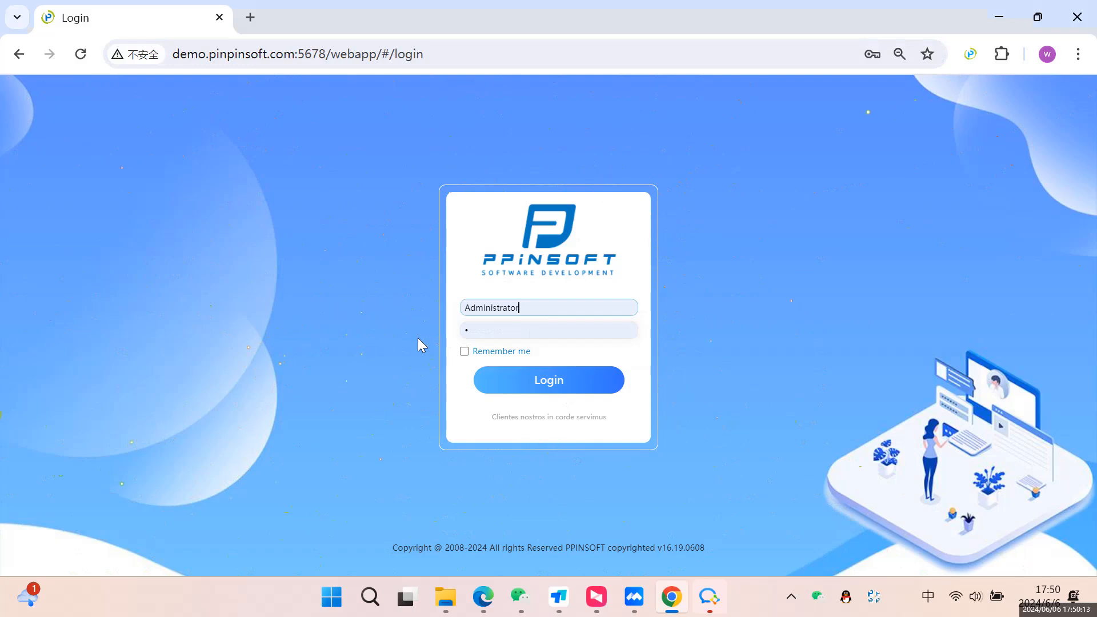
{"action": "left_click", "coordinate": [543, 385]}
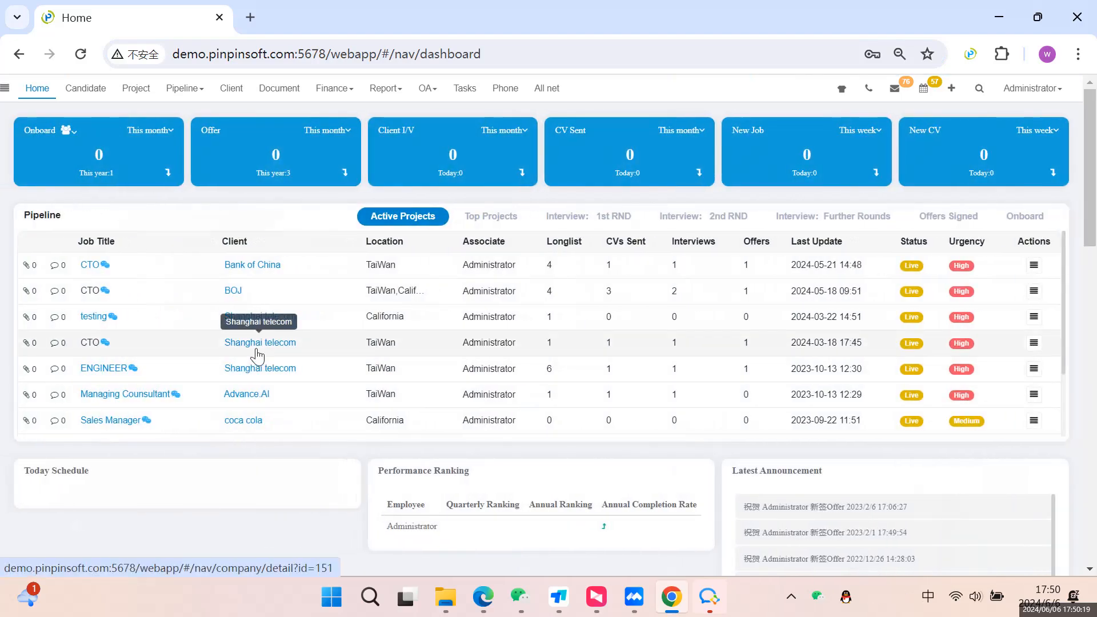
- Examine the home dashboard's pipeline projects, announcements and the view options of the Onboard tile
{"action": "scroll", "coordinate": [368, 321], "scroll_direction": "down", "scroll_amount": 2}
{"action": "scroll", "coordinate": [325, 456], "scroll_direction": "down", "scroll_amount": 7}
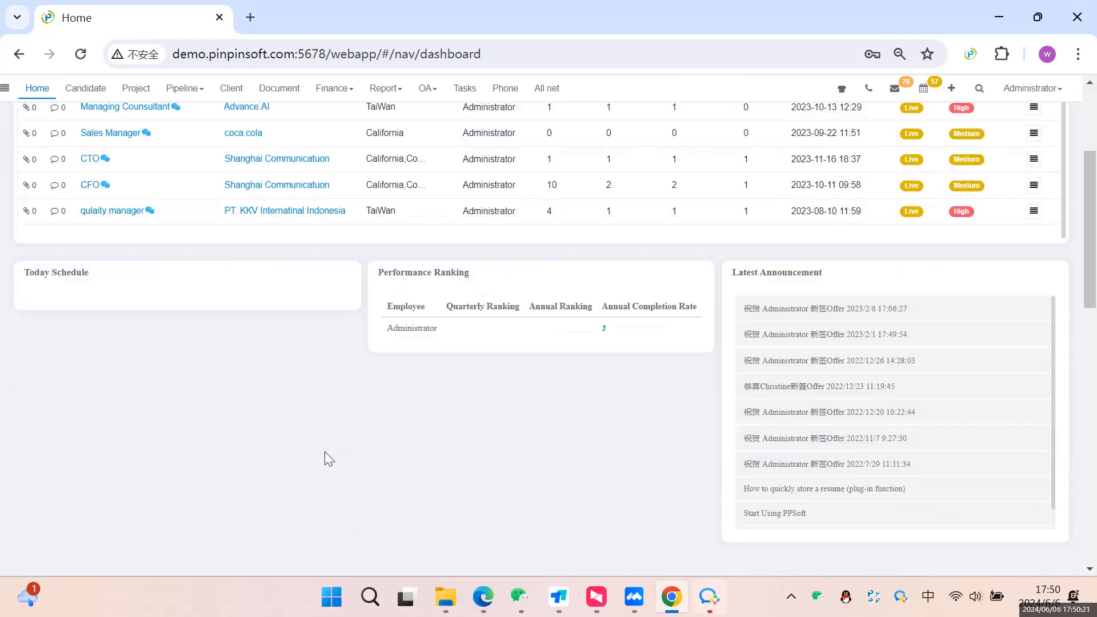
{"action": "scroll", "coordinate": [329, 458], "scroll_direction": "up", "scroll_amount": 8}
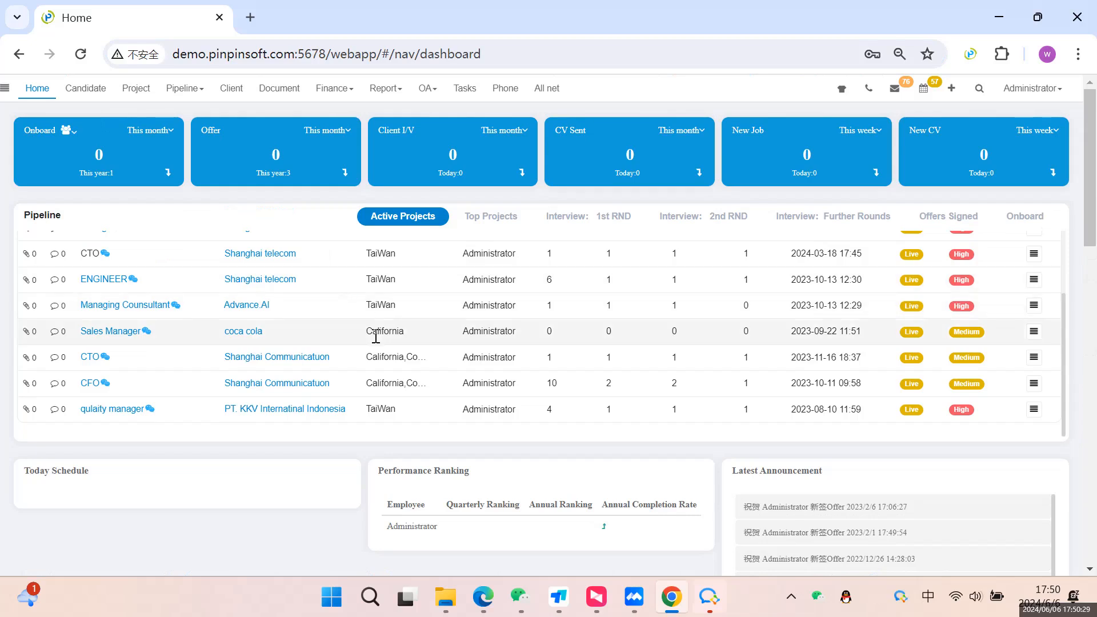
{"action": "scroll", "coordinate": [375, 342], "scroll_direction": "down", "scroll_amount": 1}
{"action": "scroll", "coordinate": [376, 366], "scroll_direction": "down", "scroll_amount": 2}
{"action": "scroll", "coordinate": [376, 377], "scroll_direction": "up", "scroll_amount": 3}
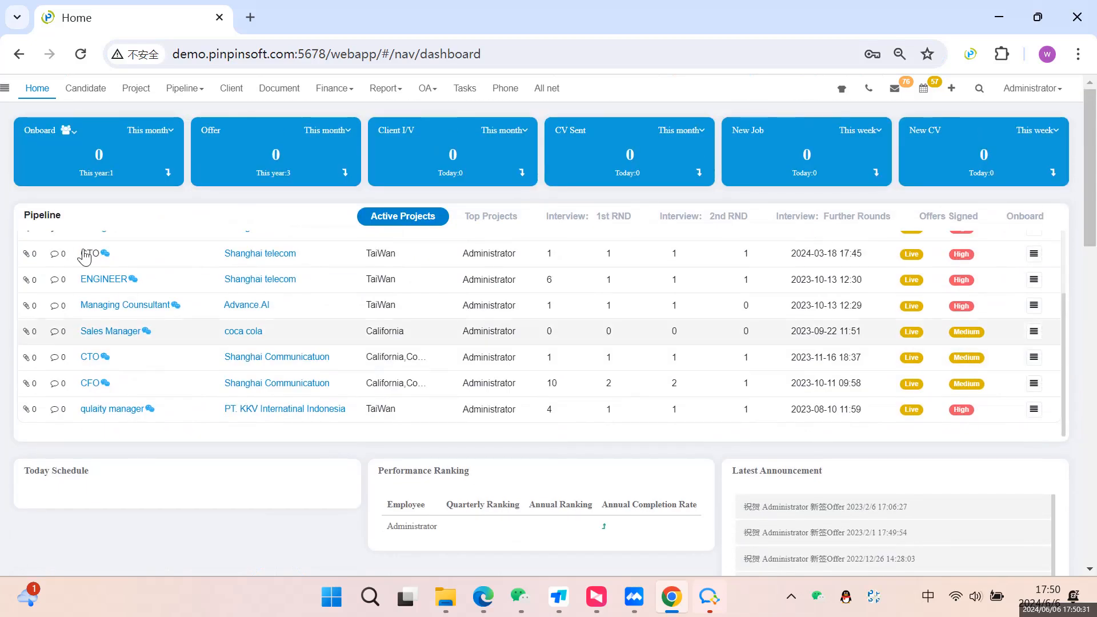
{"action": "left_click", "coordinate": [68, 131]}
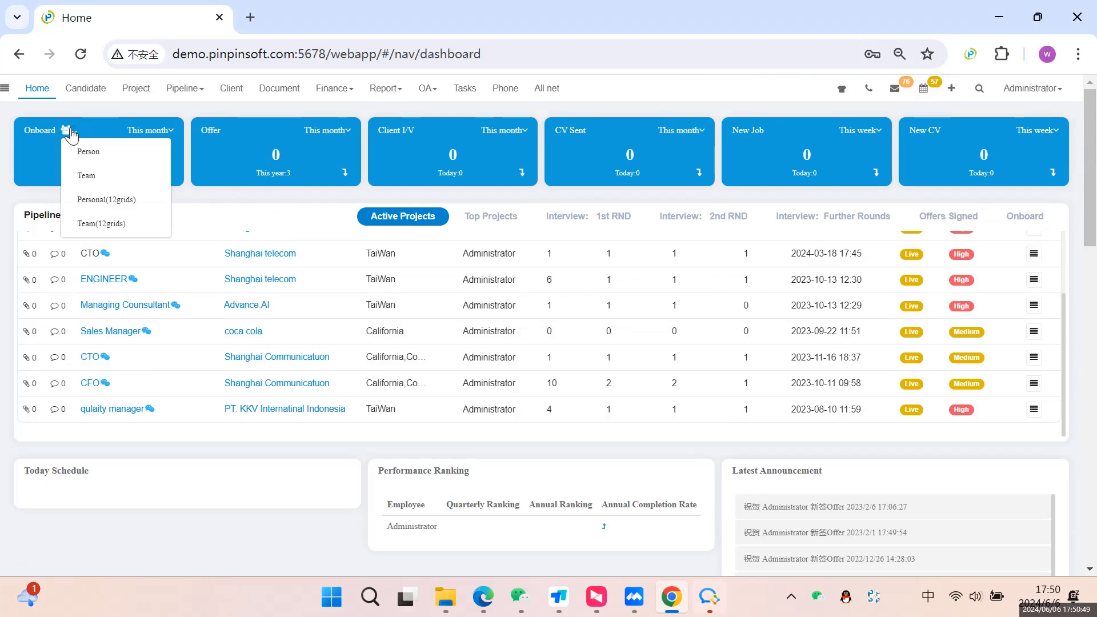
{"action": "left_click", "coordinate": [214, 198]}
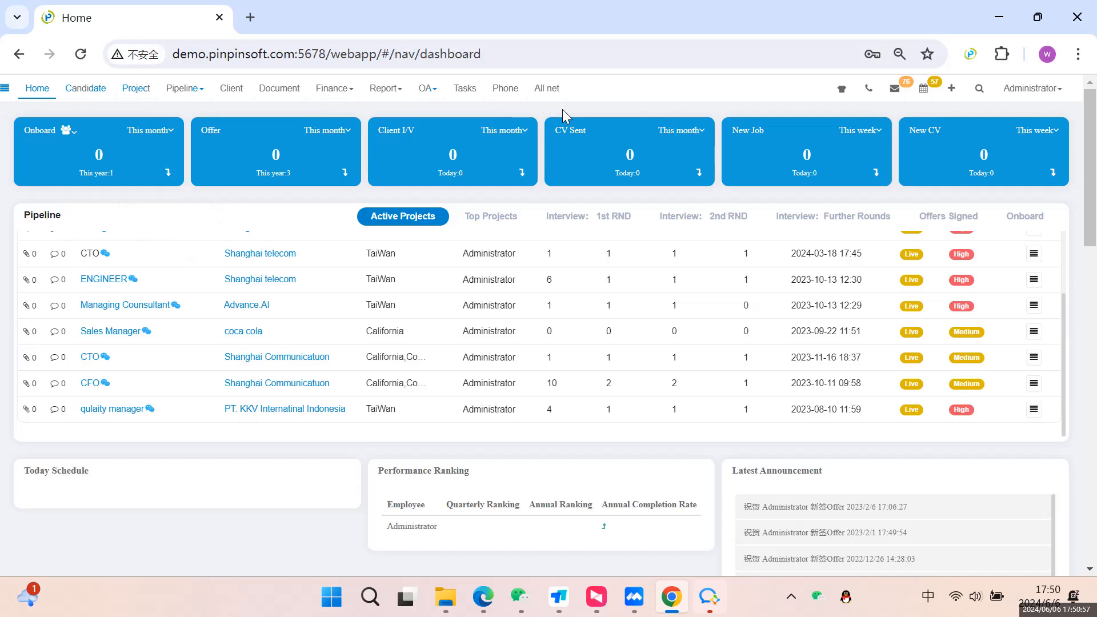
- Open the candidate management page and look over the My CV Noted list and its search filters
{"action": "left_click", "coordinate": [91, 94]}
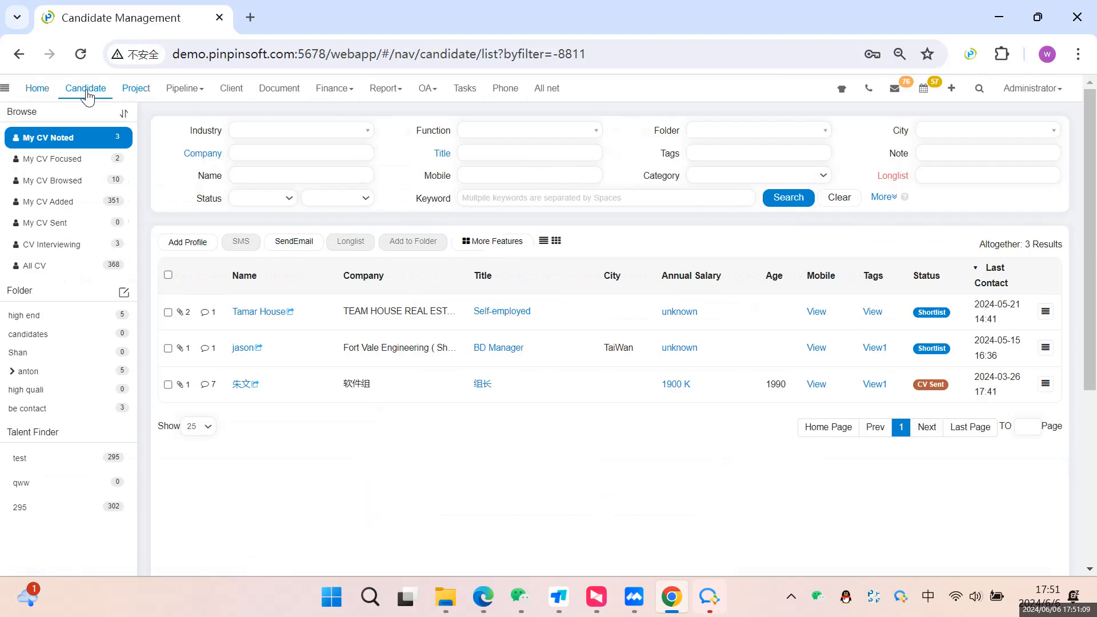
{"action": "left_click", "coordinate": [36, 89]}
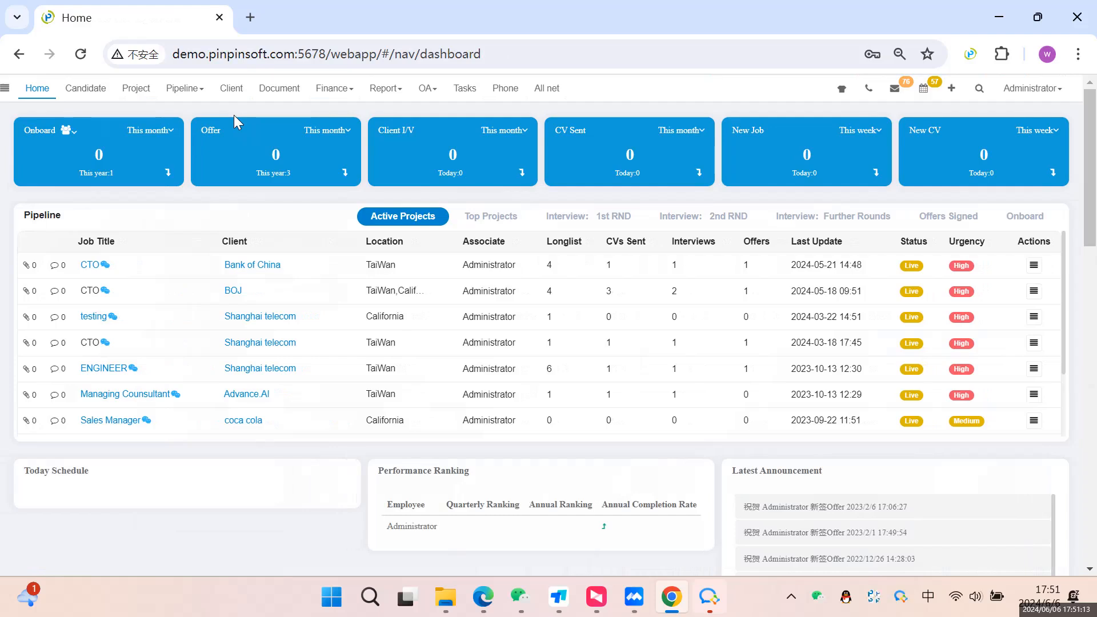
{"action": "left_click", "coordinate": [89, 90]}
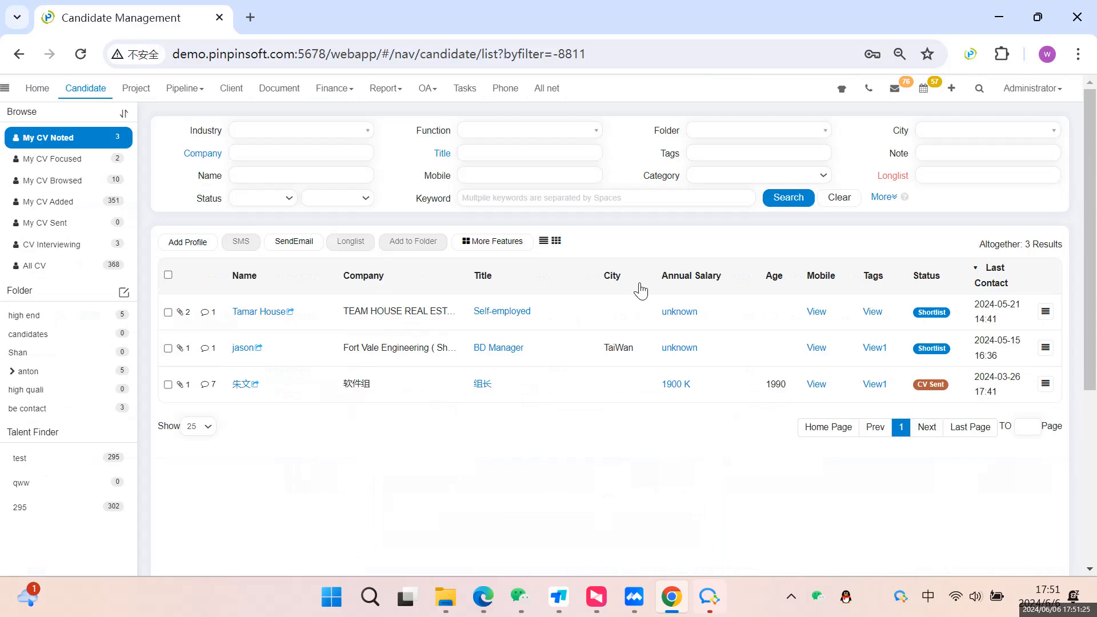
{"action": "scroll", "coordinate": [656, 314], "scroll_direction": "down", "scroll_amount": 3}
{"action": "scroll", "coordinate": [654, 380], "scroll_direction": "up", "scroll_amount": 3}
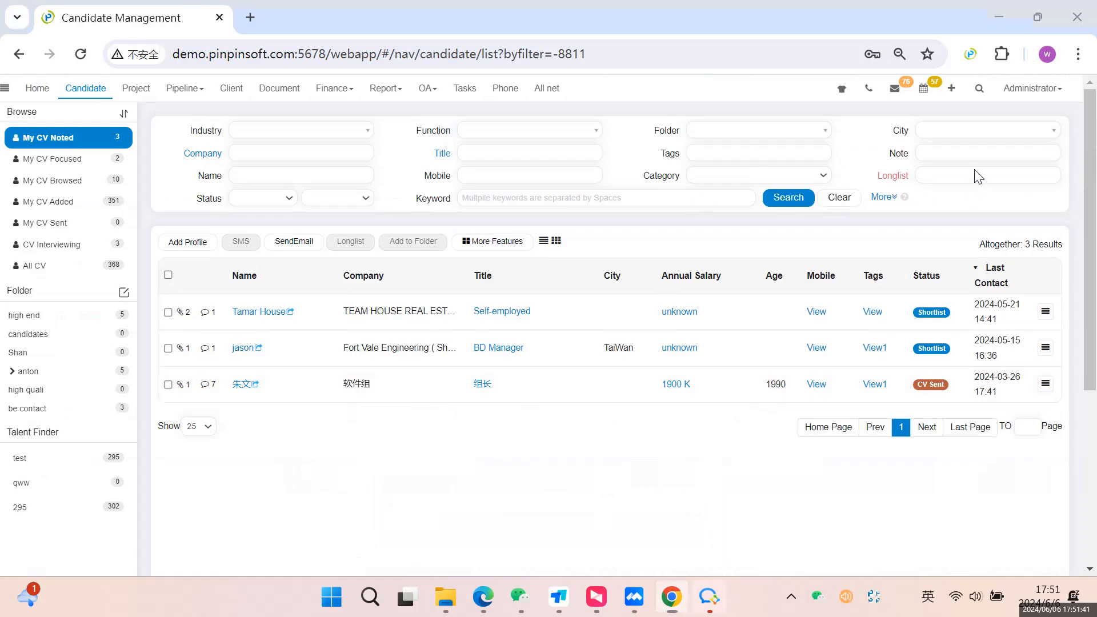
- Create a new candidate profile and upload the PDF resume whose name ends in Sep22 as the Original CV
{"action": "left_click", "coordinate": [953, 92]}
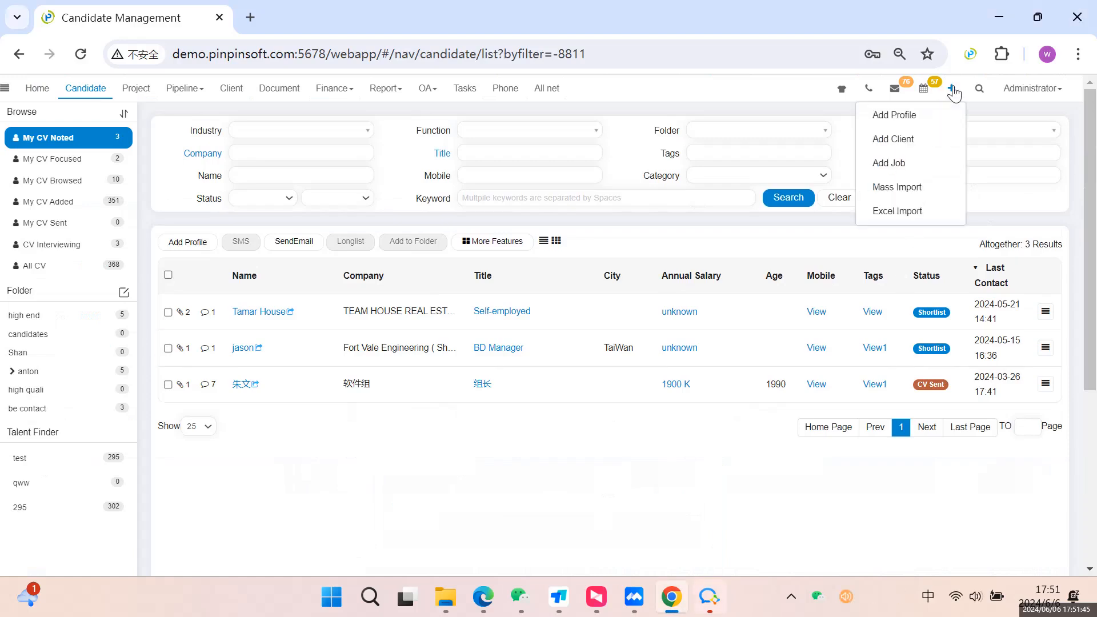
{"action": "left_click", "coordinate": [907, 117]}
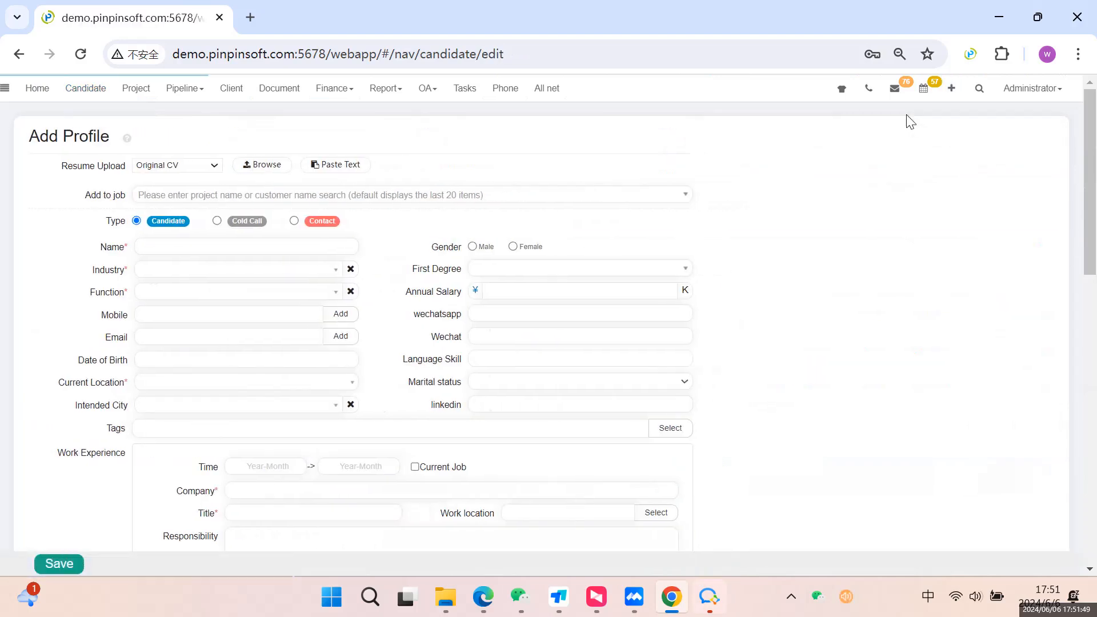
{"action": "left_click", "coordinate": [270, 165]}
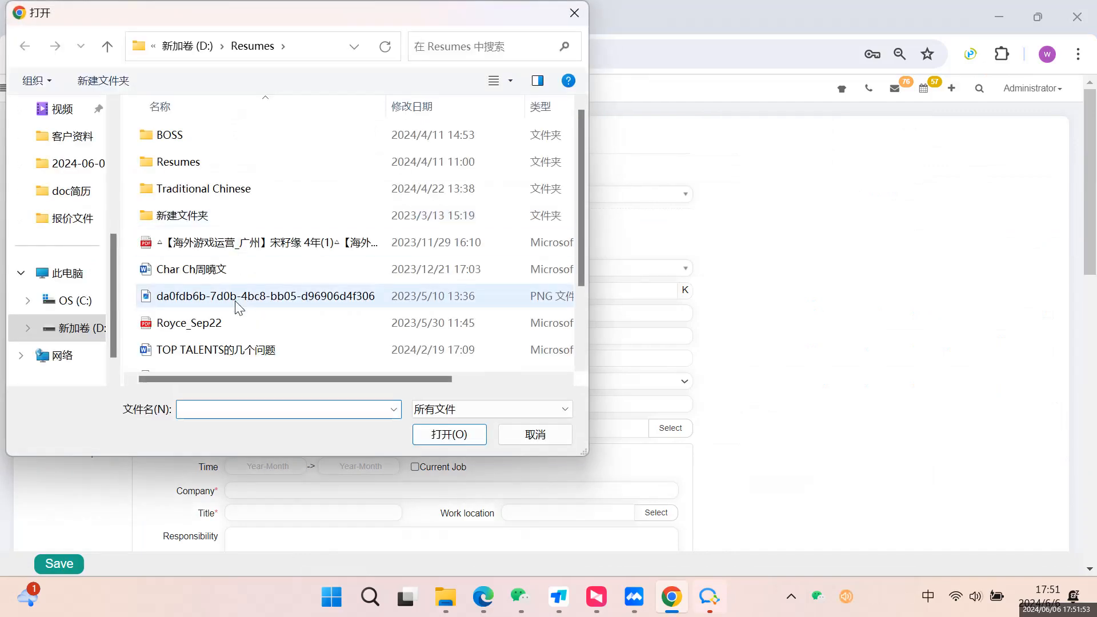
{"action": "left_click", "coordinate": [204, 330]}
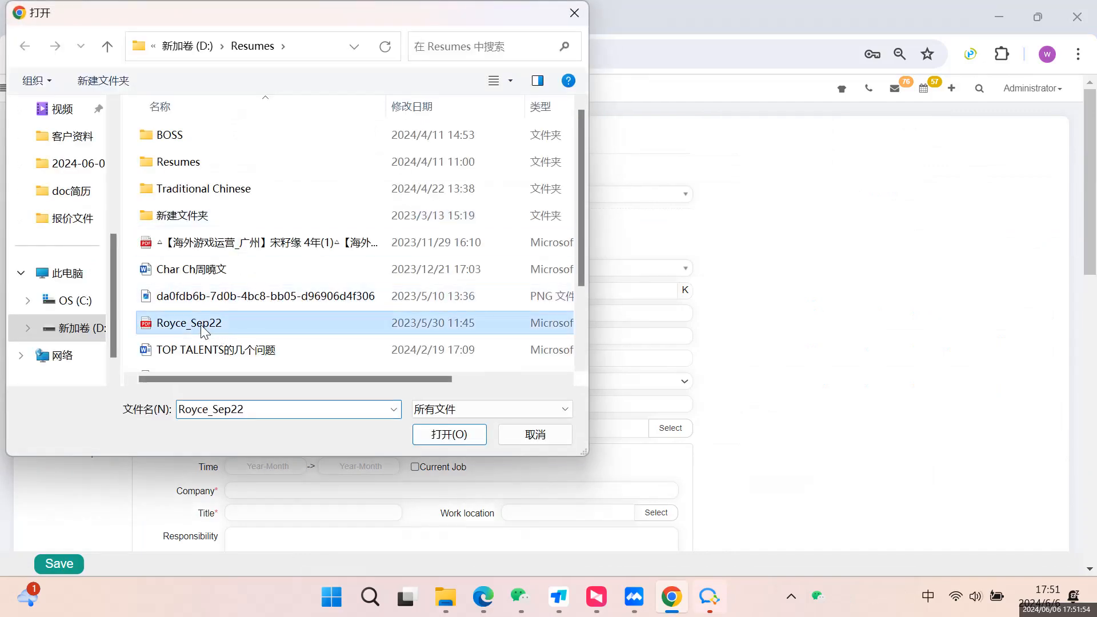
{"action": "left_click", "coordinate": [436, 436]}
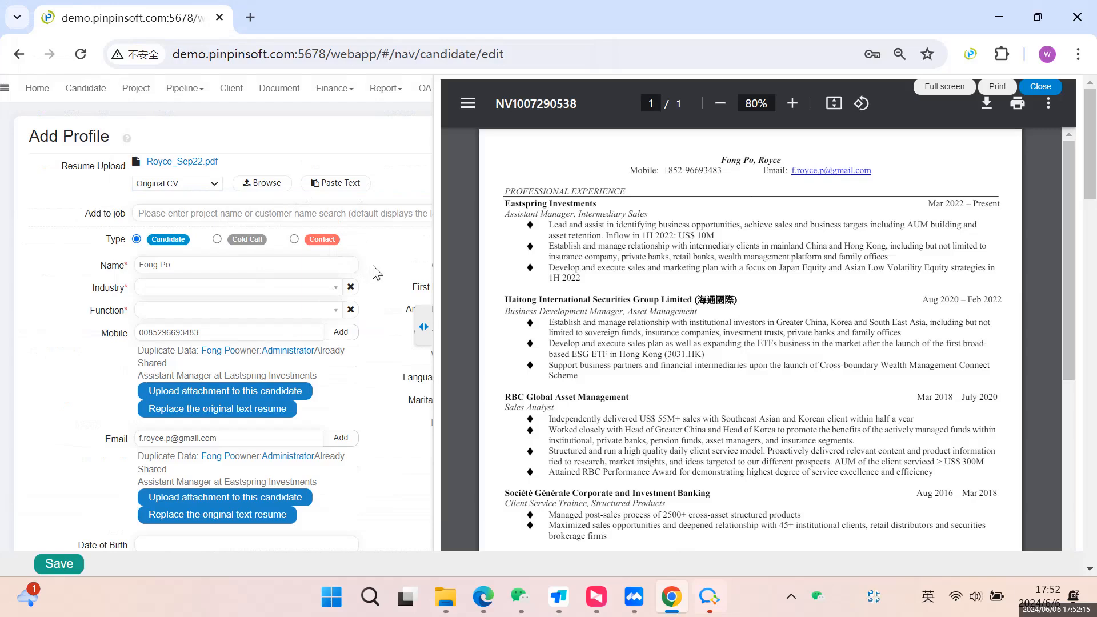
- Check the parsed work experience in the profile form and set the Current Location to Banglore
{"action": "scroll", "coordinate": [369, 266], "scroll_direction": "down", "scroll_amount": 5}
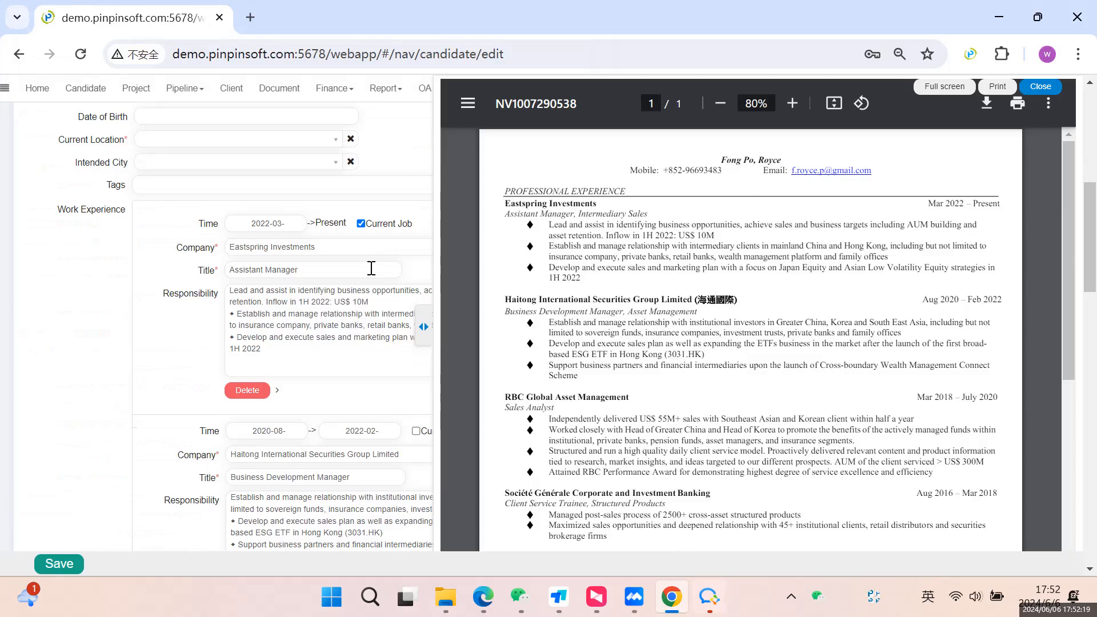
{"action": "scroll", "coordinate": [363, 290], "scroll_direction": "up", "scroll_amount": 3}
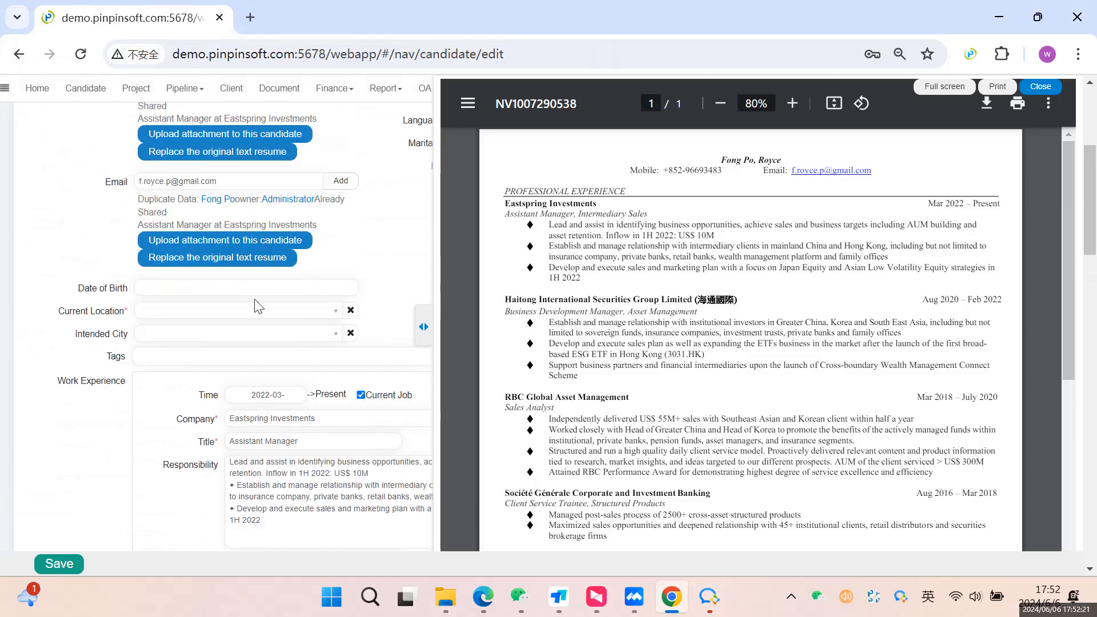
{"action": "left_click", "coordinate": [245, 316]}
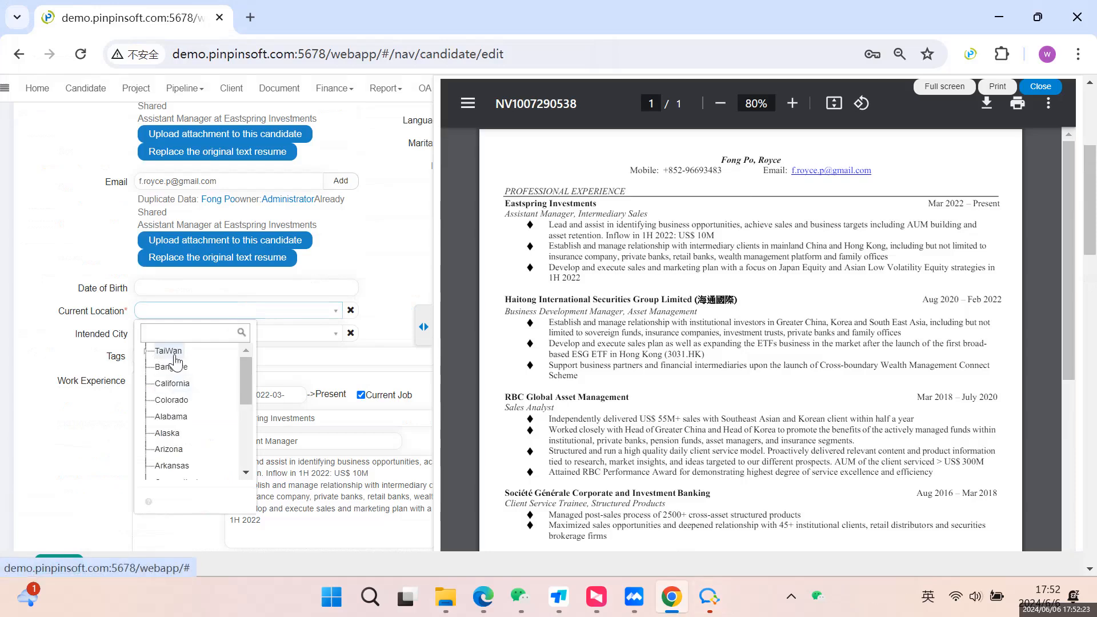
{"action": "left_click", "coordinate": [174, 368]}
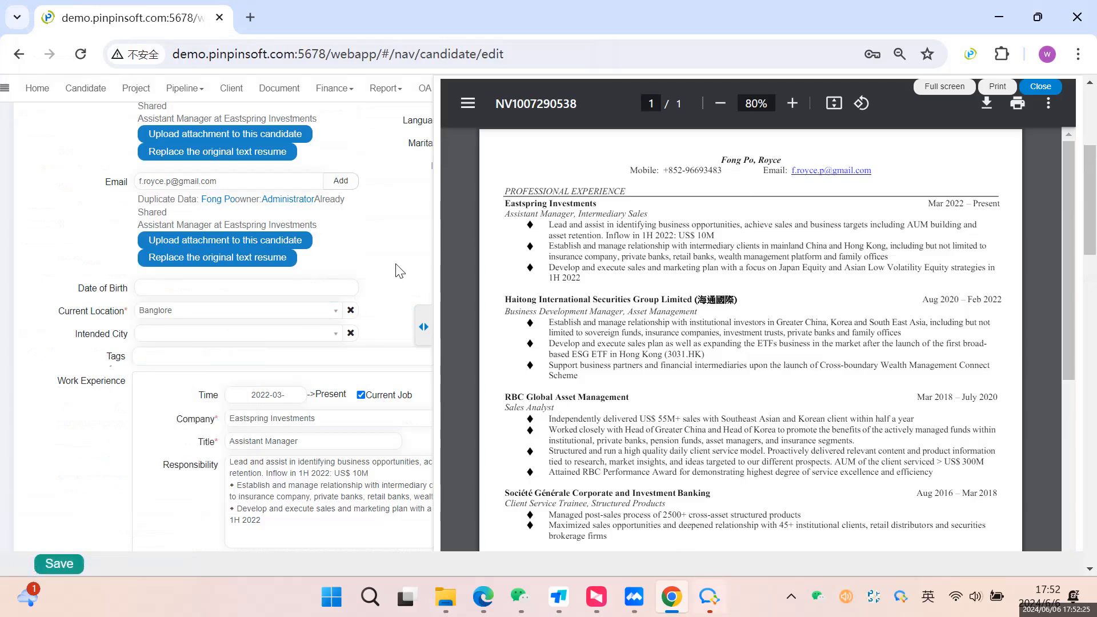
- Widen the profile form beside the resume preview and set the candidate's gender to Male
{"action": "scroll", "coordinate": [355, 389], "scroll_direction": "down", "scroll_amount": 5}
{"action": "scroll", "coordinate": [355, 390], "scroll_direction": "up", "scroll_amount": 2}
{"action": "scroll", "coordinate": [355, 390], "scroll_direction": "up", "scroll_amount": 3}
{"action": "left_click_drag", "start_coordinate": [424, 327], "coordinate": [651, 327]}
{"action": "scroll", "coordinate": [457, 283], "scroll_direction": "up", "scroll_amount": 5}
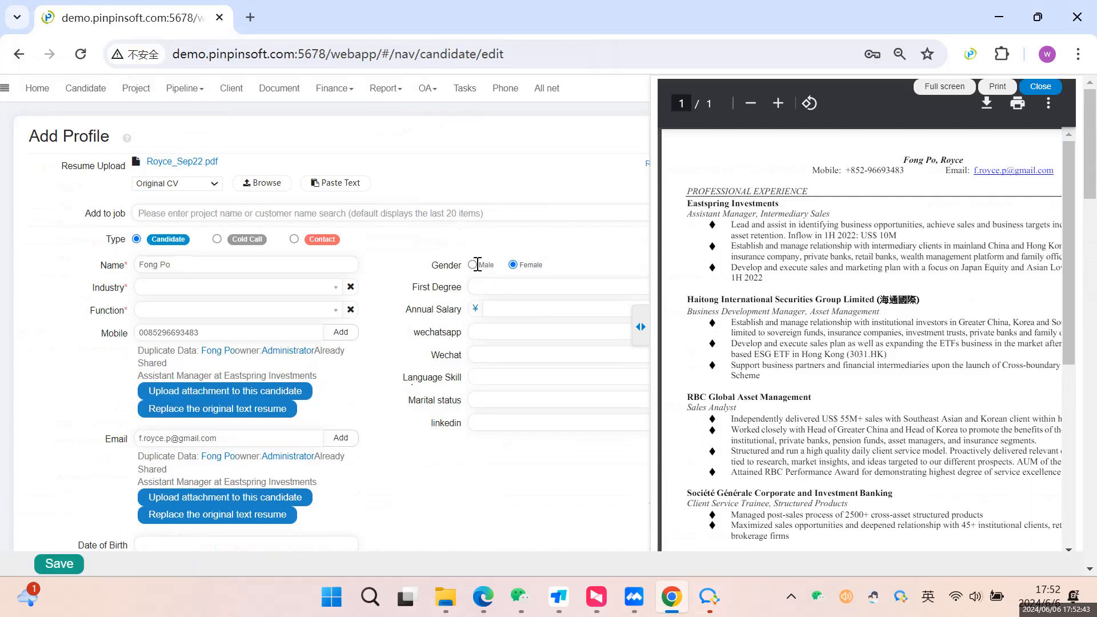
{"action": "left_click", "coordinate": [473, 265]}
{"action": "scroll", "coordinate": [376, 445], "scroll_direction": "down", "scroll_amount": 4}
{"action": "scroll", "coordinate": [376, 444], "scroll_direction": "up", "scroll_amount": 2}
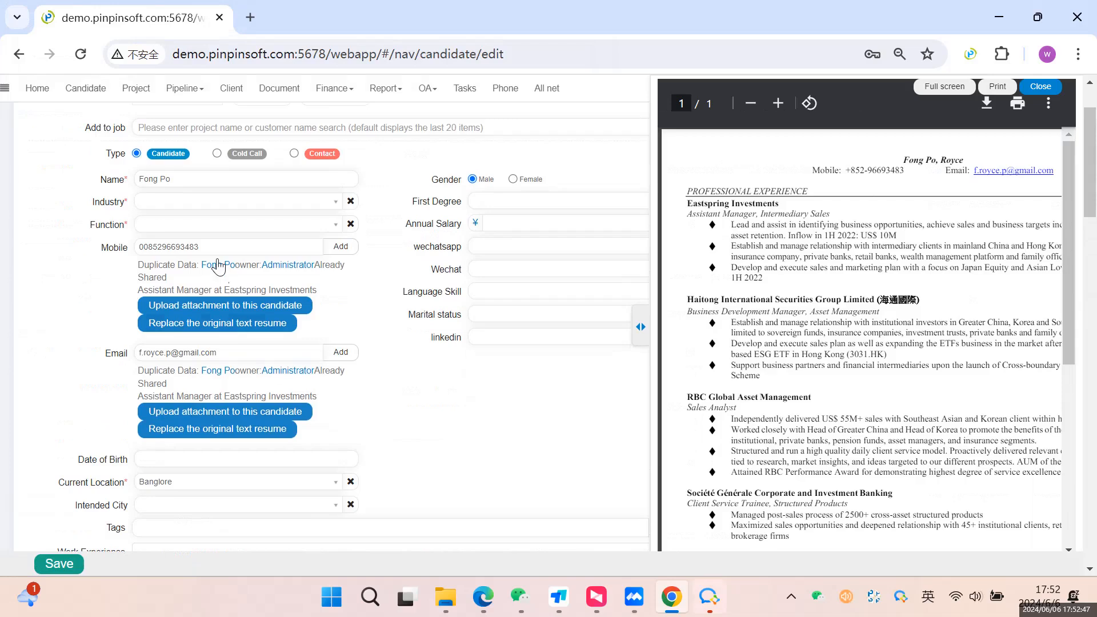
- Check the duplicate records listed under the Mobile and Email fields, and leave the profile form without saving
{"action": "left_click", "coordinate": [216, 246]}
{"action": "left_click", "coordinate": [229, 279]}
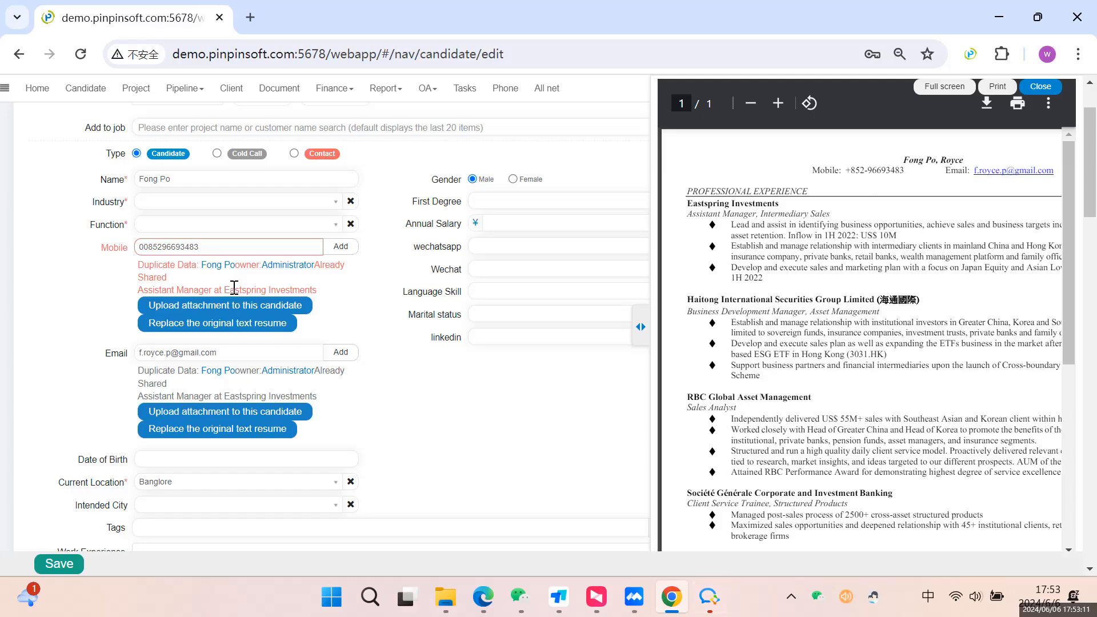
{"action": "double_click", "coordinate": [222, 248]}
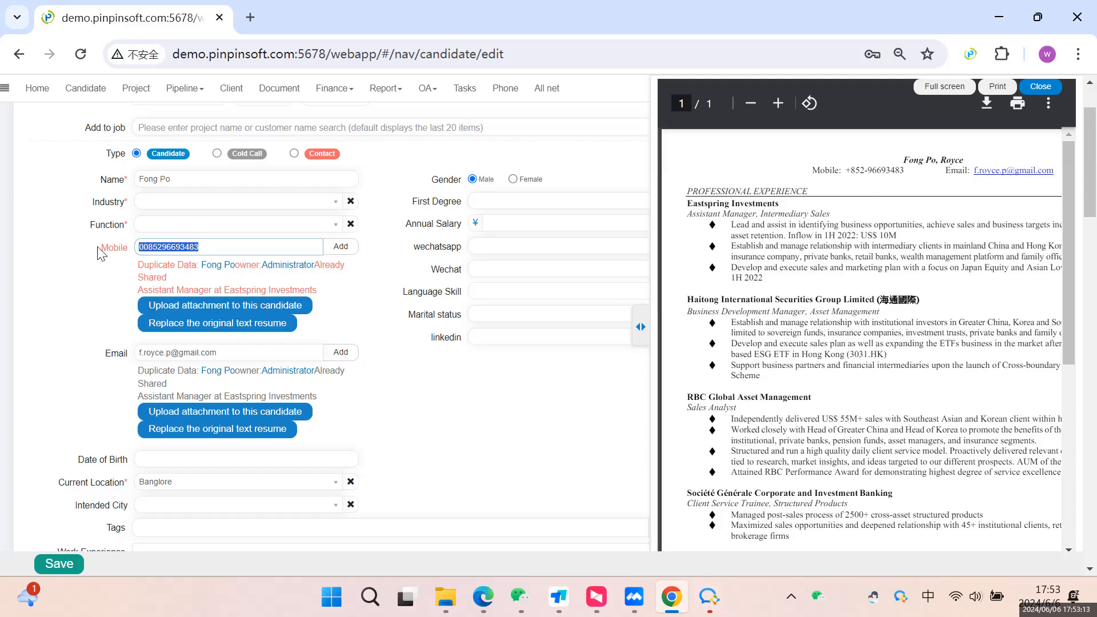
{"action": "left_click", "coordinate": [107, 282]}
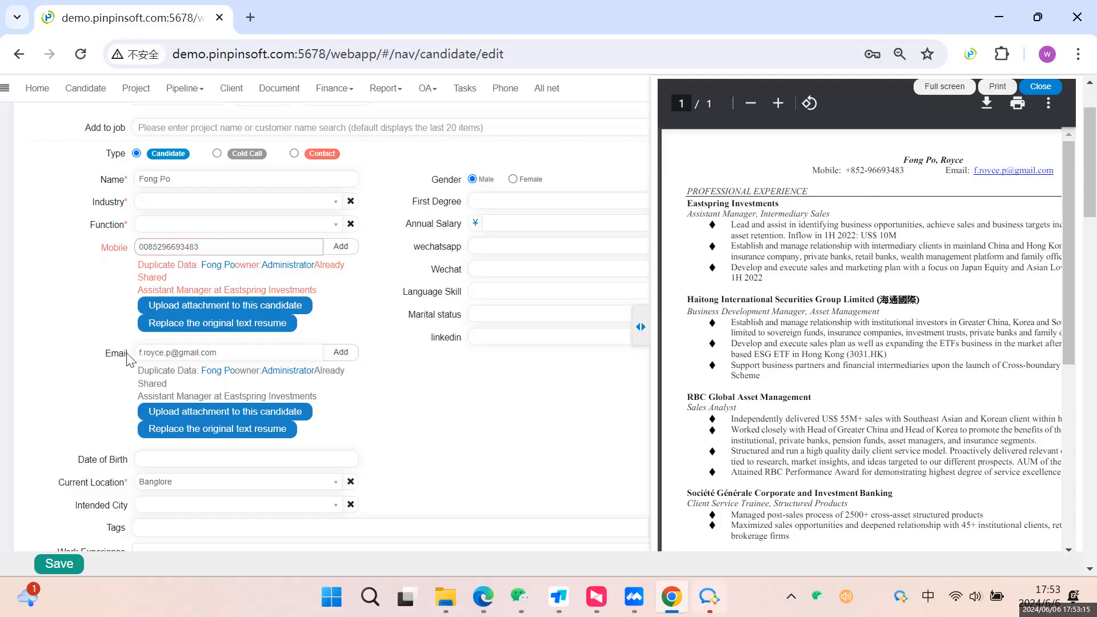
{"action": "double_click", "coordinate": [243, 358]}
{"action": "left_click", "coordinate": [92, 329]}
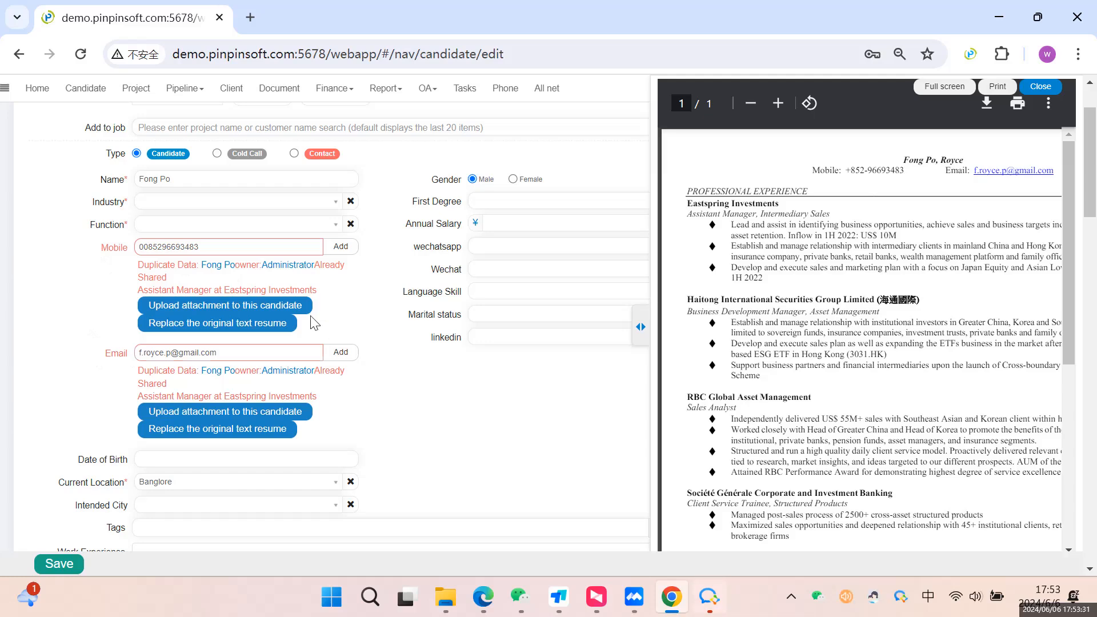
{"action": "left_click", "coordinate": [227, 245]}
{"action": "left_click_drag", "start_coordinate": [227, 245], "coordinate": [105, 249]}
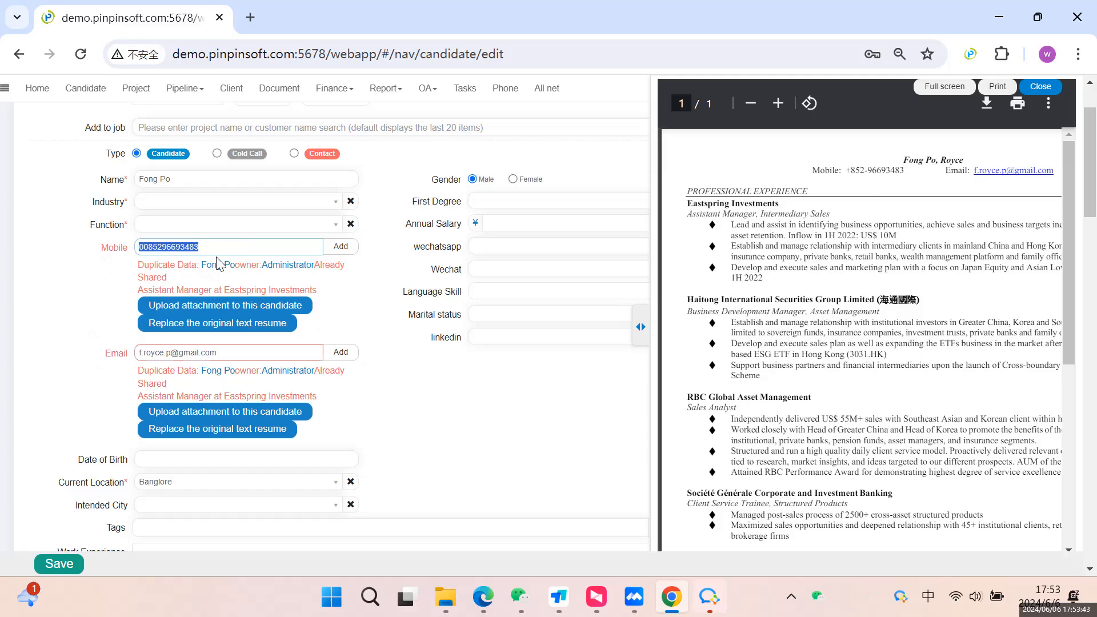
{"action": "left_click", "coordinate": [170, 275]}
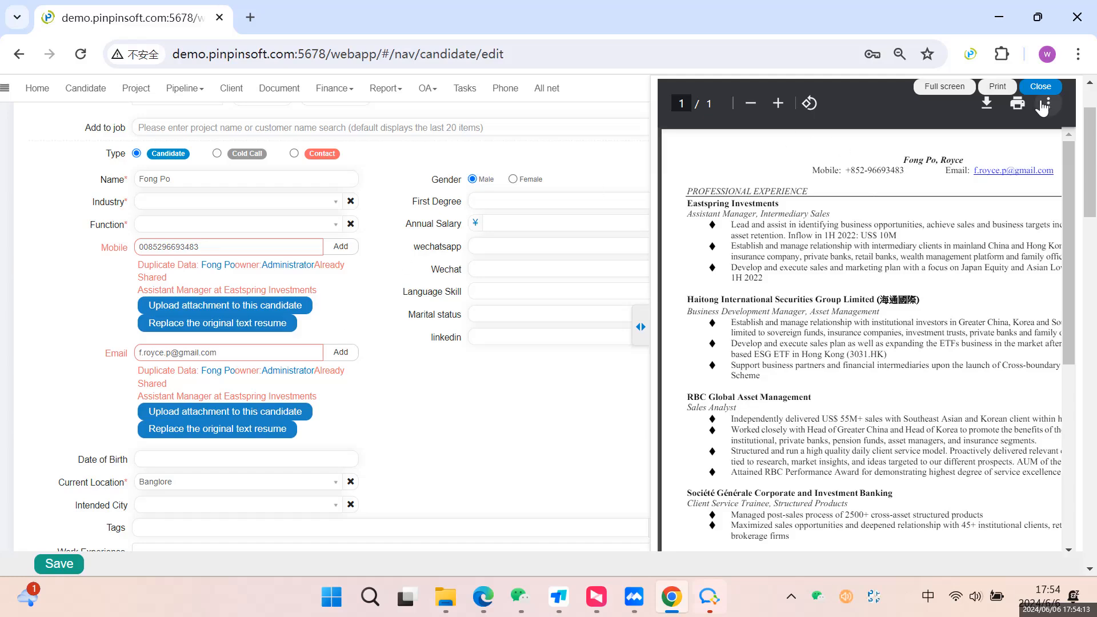
{"action": "left_click", "coordinate": [1041, 86]}
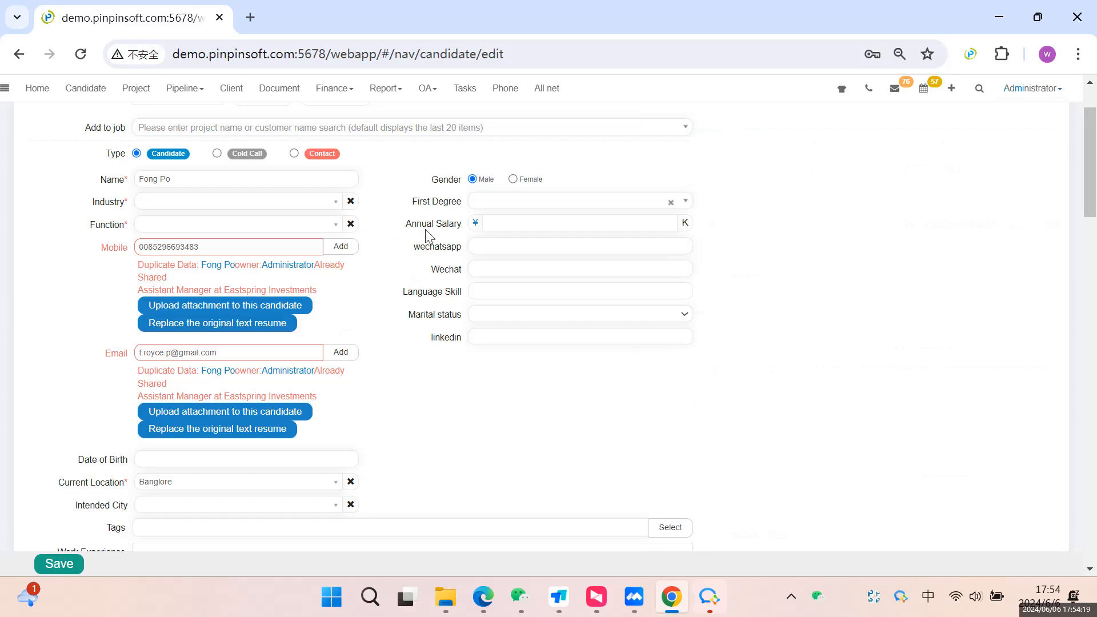
{"action": "left_click", "coordinate": [87, 90]}
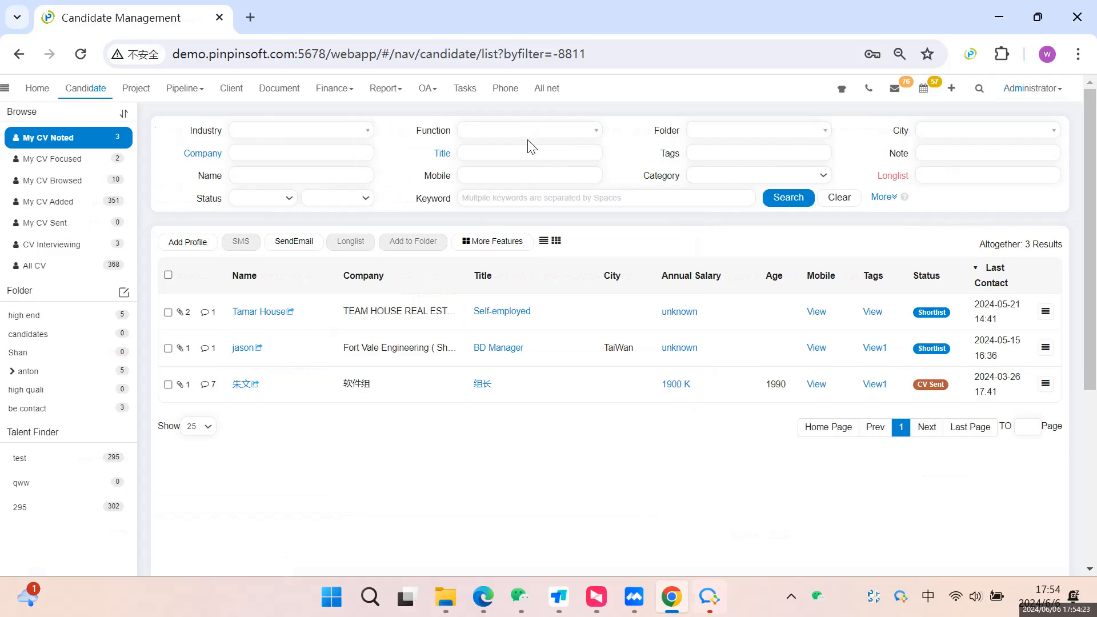
- Start a Mass Import and add several individual resume files from the Resumes folder on drive D
{"action": "left_click", "coordinate": [950, 91]}
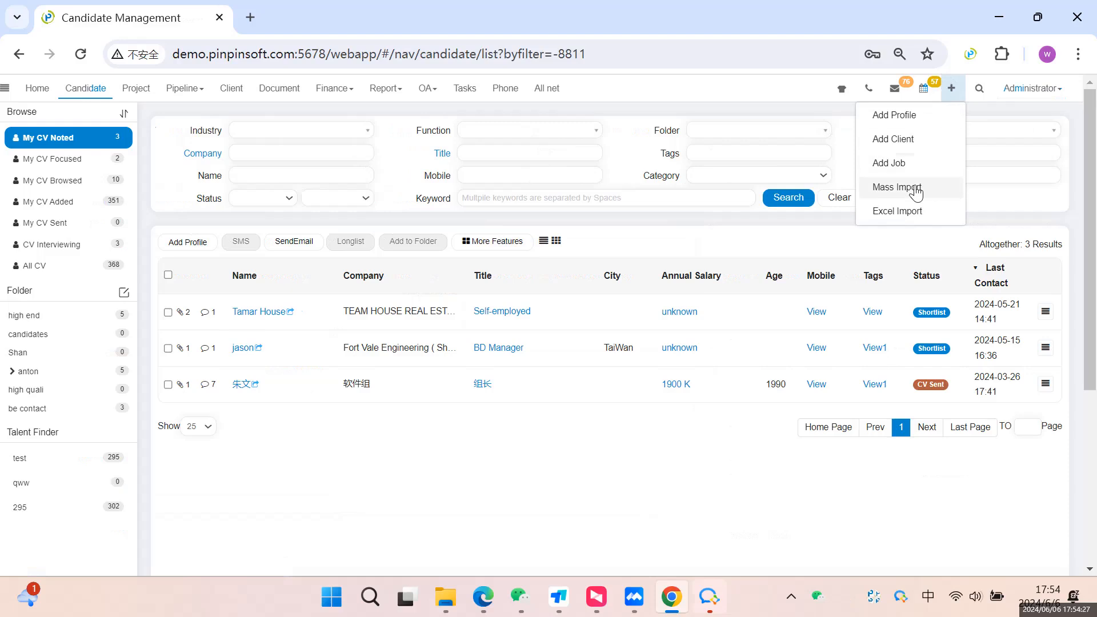
{"action": "left_click", "coordinate": [899, 188]}
{"action": "left_click", "coordinate": [181, 392]}
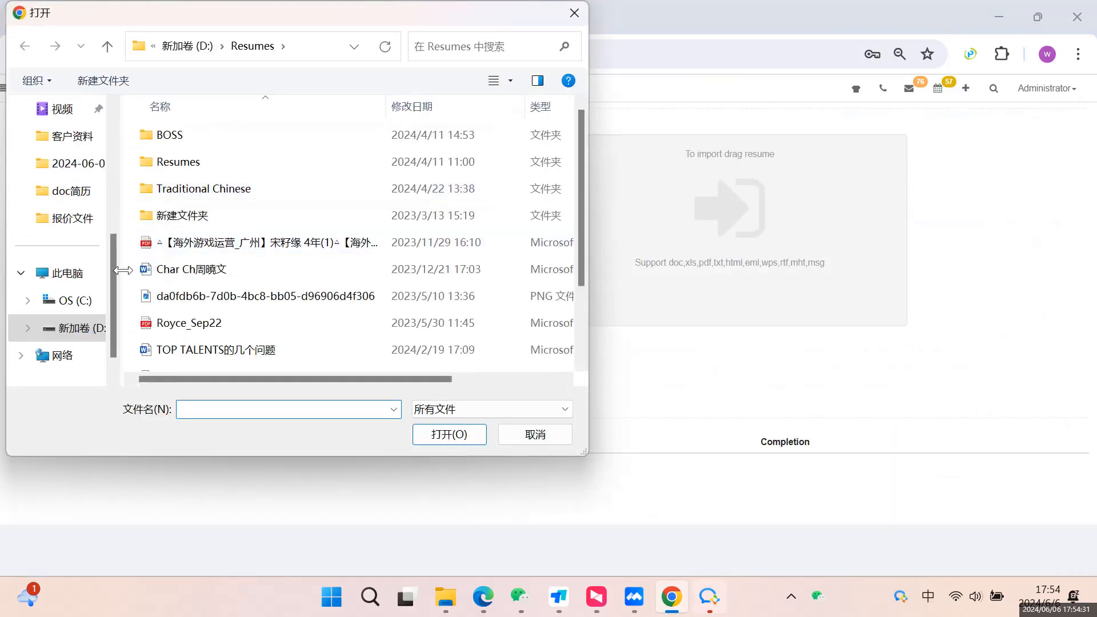
{"action": "left_click_drag", "start_coordinate": [132, 262], "coordinate": [246, 380]}
{"action": "left_click", "coordinate": [434, 440]}
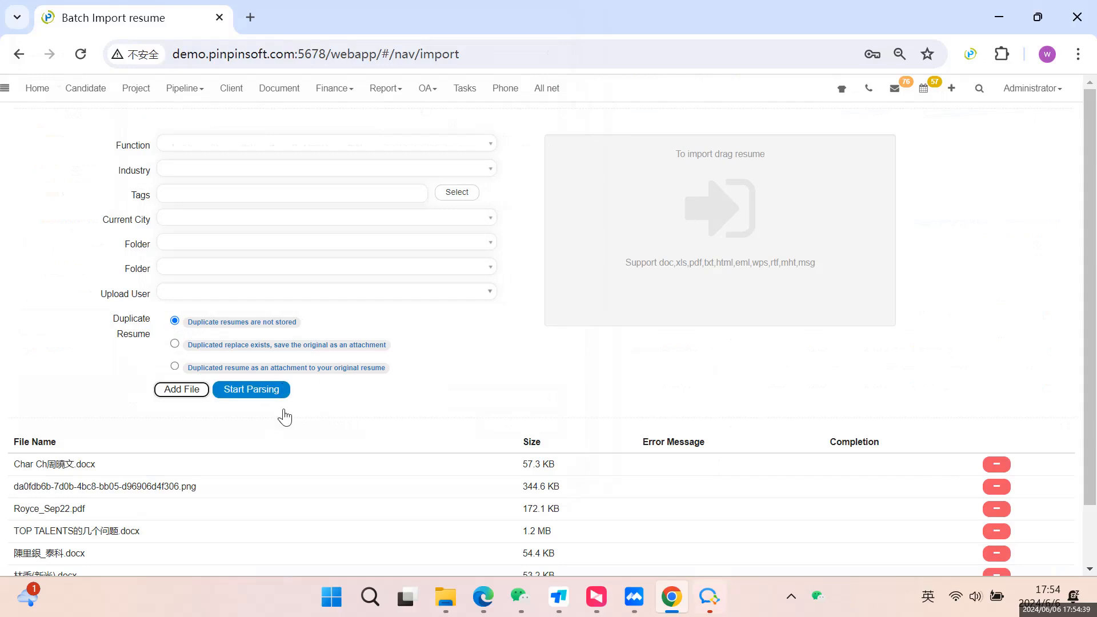
- Check the resume files queued for mass import, and go to the candidate list
{"action": "scroll", "coordinate": [318, 443], "scroll_direction": "down", "scroll_amount": 2}
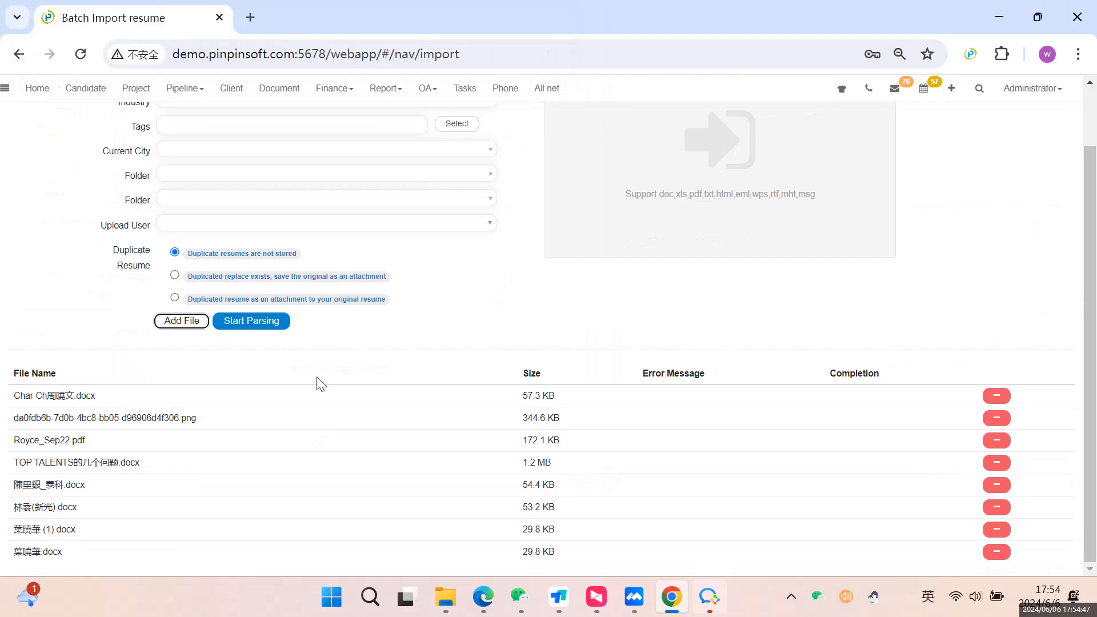
{"action": "scroll", "coordinate": [318, 384], "scroll_direction": "up", "scroll_amount": 2}
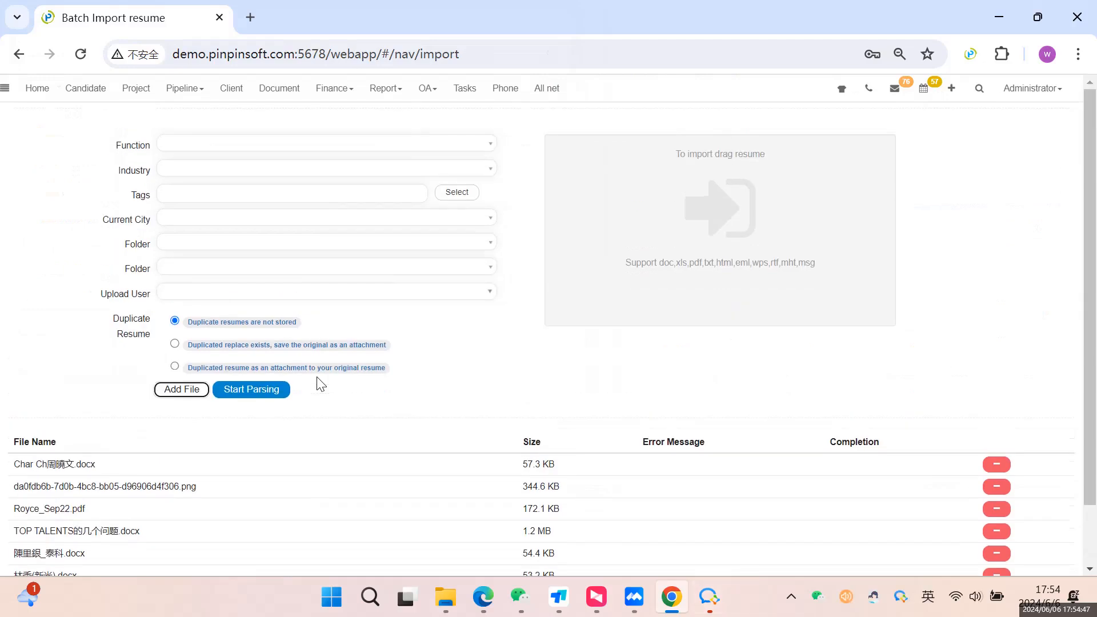
{"action": "left_click", "coordinate": [86, 89]}
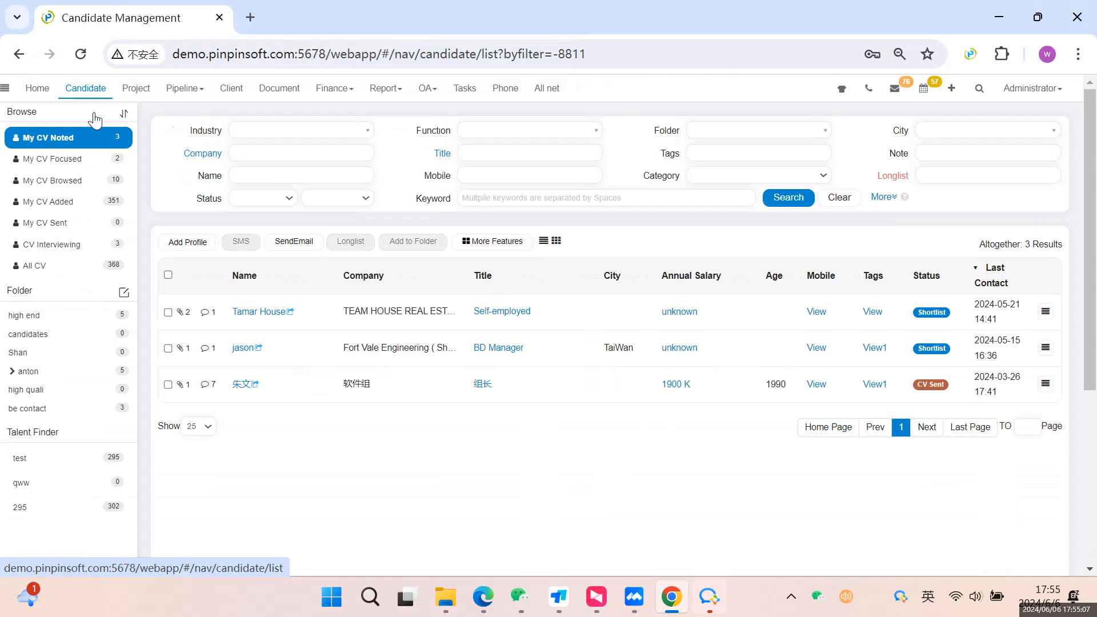
- Add the note "called" to the first candidate in the My CV Noted list and save it
{"action": "left_click", "coordinate": [204, 312]}
{"action": "left_click", "coordinate": [397, 218]}
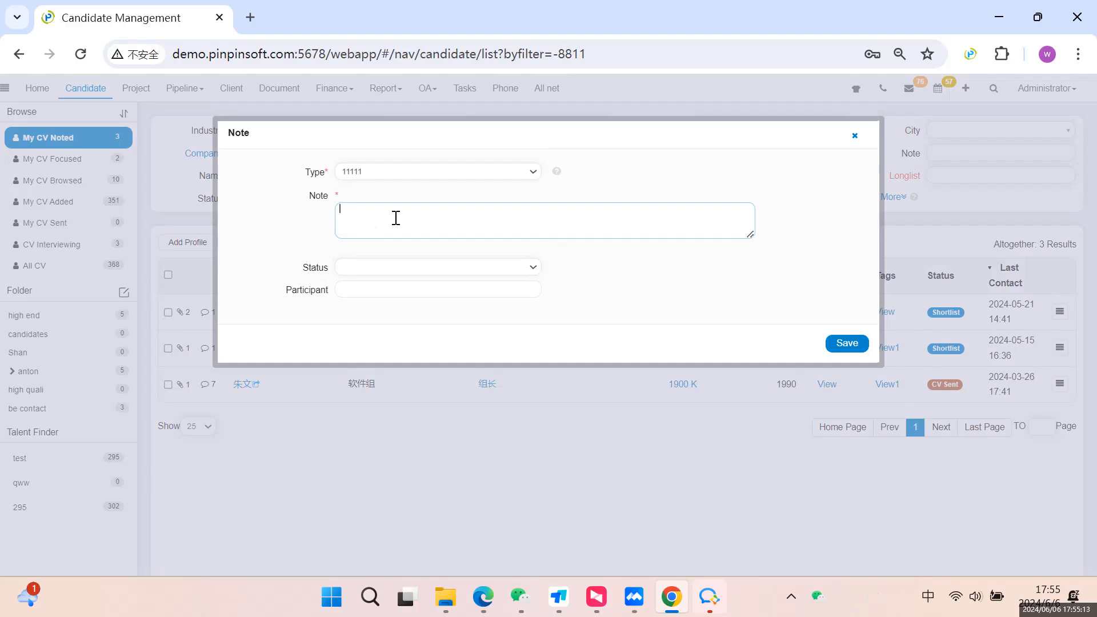
{"action": "type", "text": "n"}
{"action": "key", "text": "BackSpace"}
{"action": "type", "text": "callled"}
{"action": "left_click", "coordinate": [350, 213]}
{"action": "key", "text": "Delete"}
{"action": "left_click", "coordinate": [845, 344]}
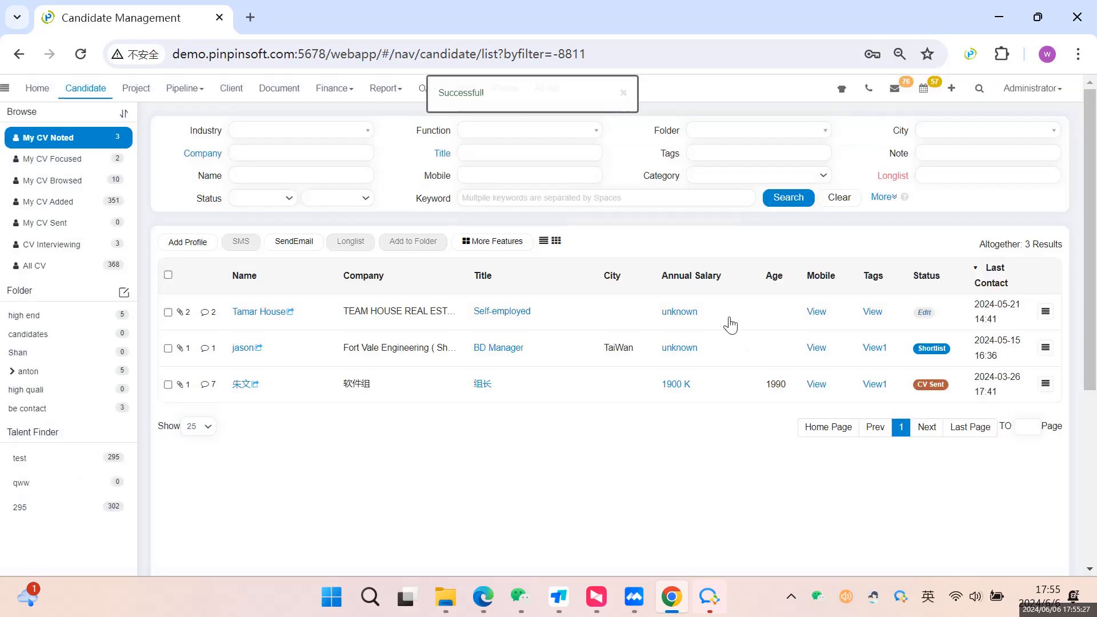
- Save a note reading "email" for the second candidate, the BD Manager at Fort Vale Engineering
{"action": "left_click", "coordinate": [205, 348]}
{"action": "left_click", "coordinate": [375, 230]}
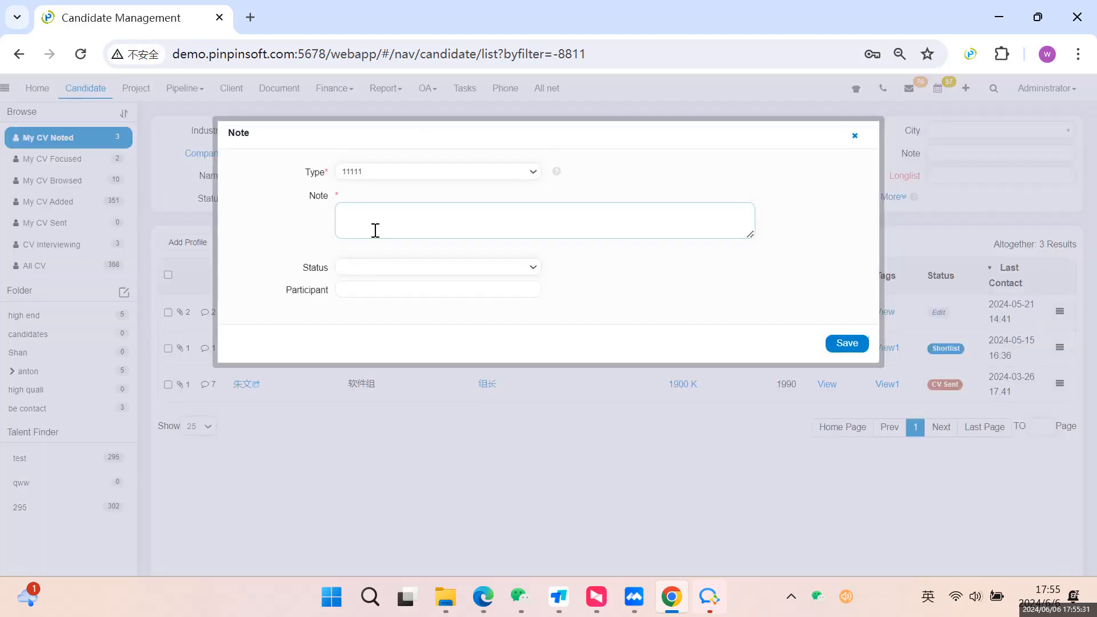
{"action": "type", "text": "email"}
{"action": "left_click", "coordinate": [847, 343]}
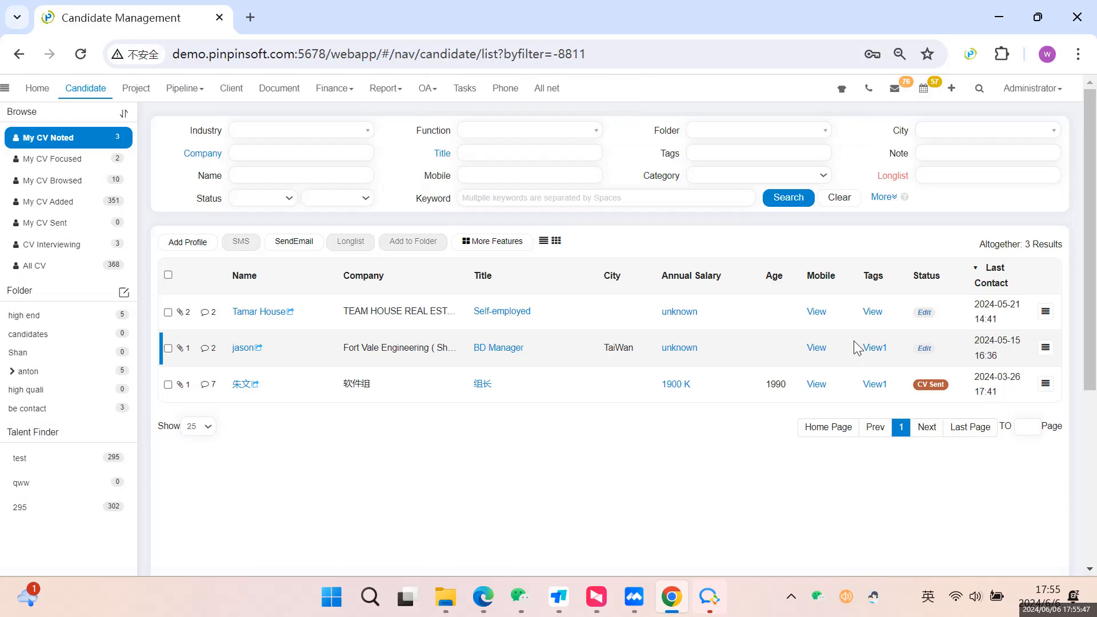
- Look through the first candidate's Edit Profile form and close it without making changes
{"action": "left_click", "coordinate": [1046, 312]}
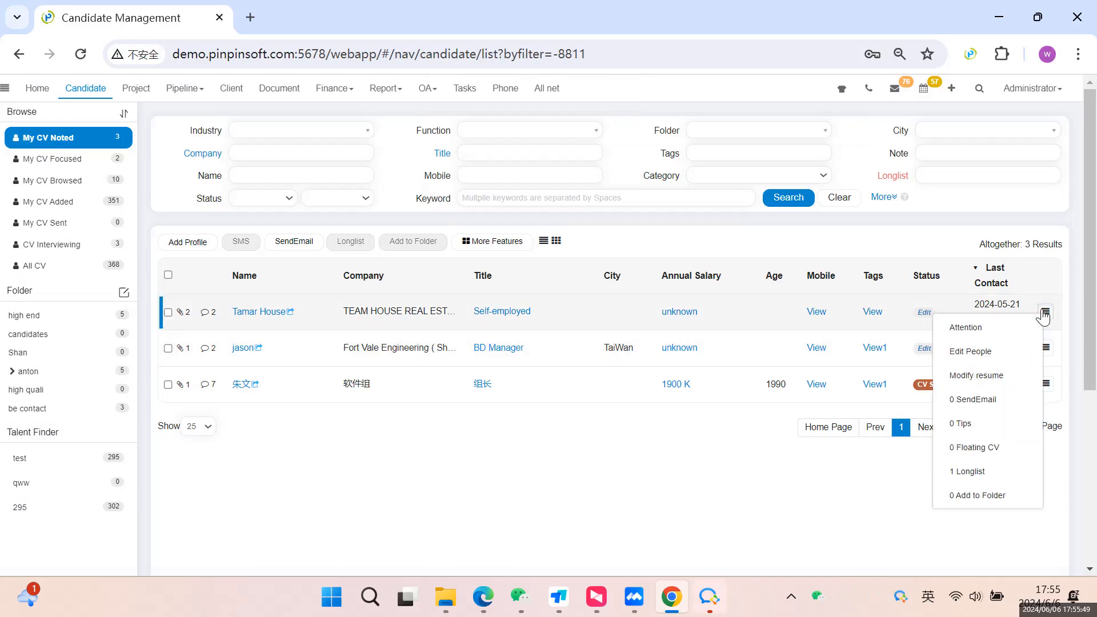
{"action": "left_click", "coordinate": [970, 351]}
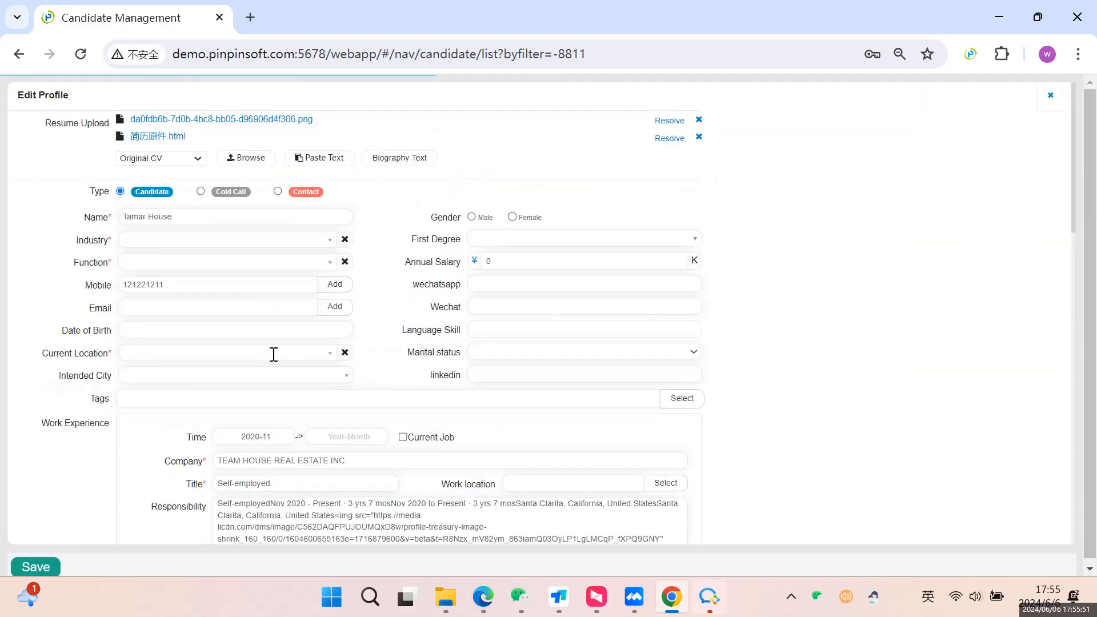
{"action": "scroll", "coordinate": [274, 354], "scroll_direction": "down", "scroll_amount": 7}
{"action": "scroll", "coordinate": [240, 409], "scroll_direction": "up", "scroll_amount": 7}
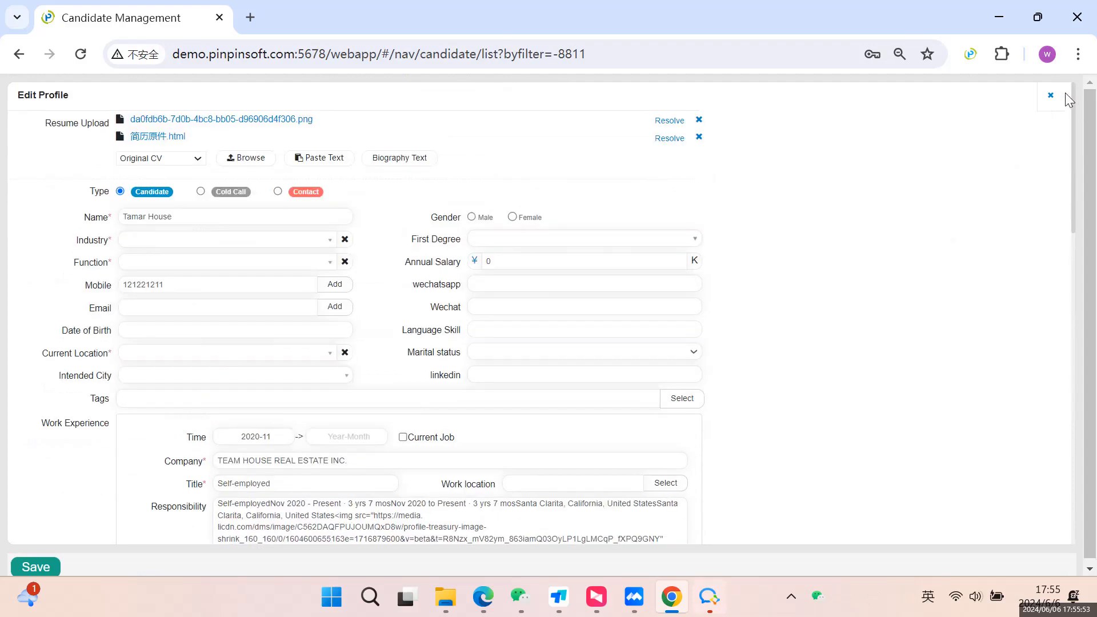
{"action": "left_click", "coordinate": [1050, 95]}
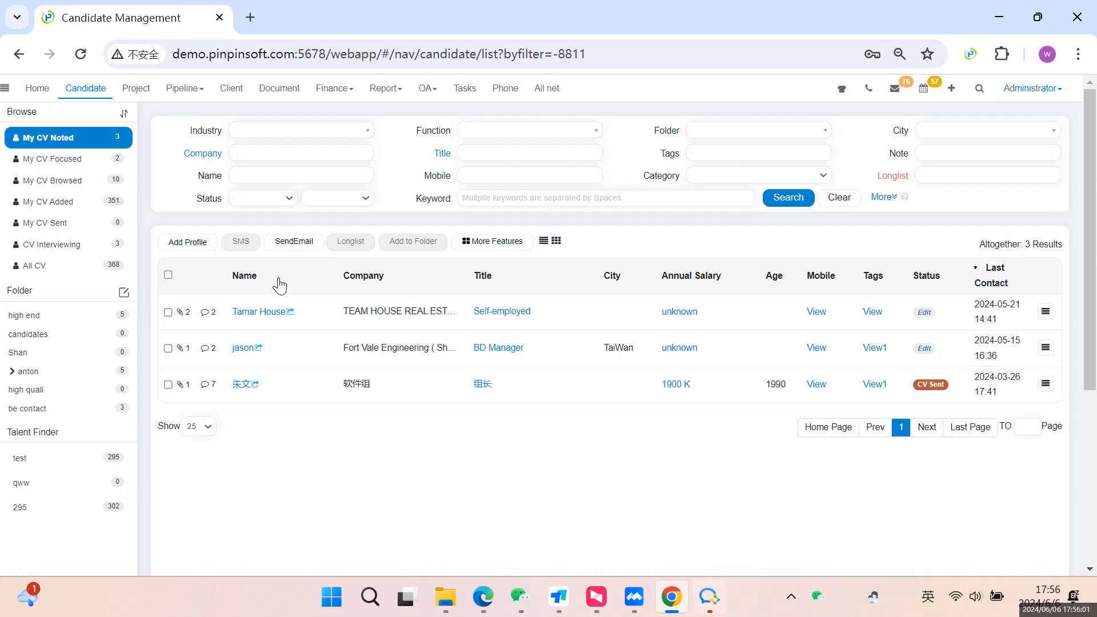
- Search the candidates with the Industry filter set to Online Game
{"action": "left_click", "coordinate": [276, 131]}
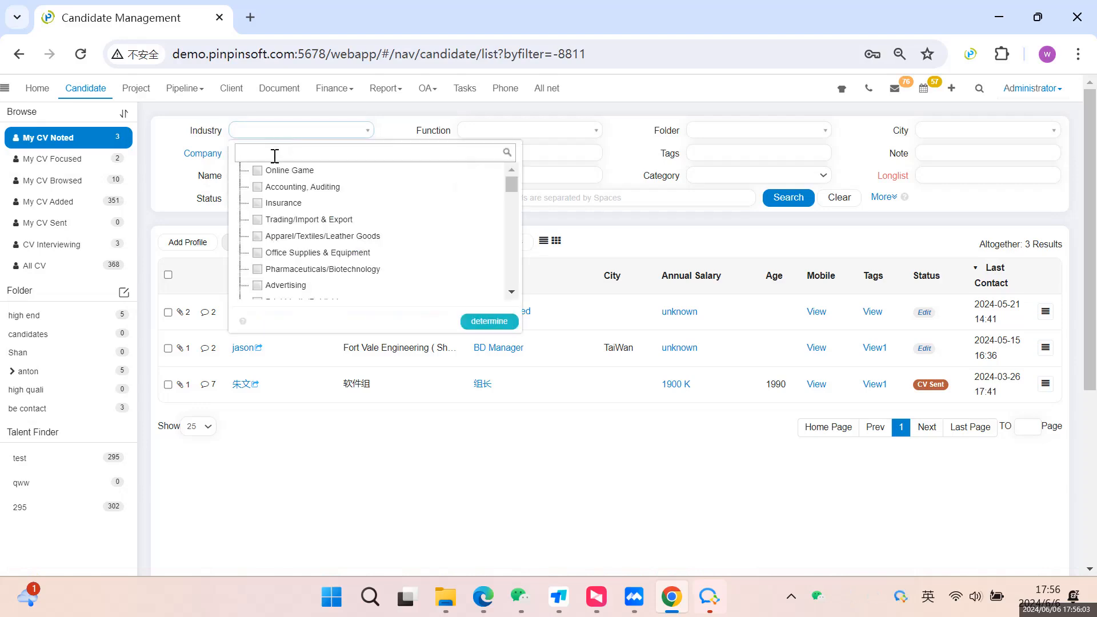
{"action": "left_click", "coordinate": [257, 170]}
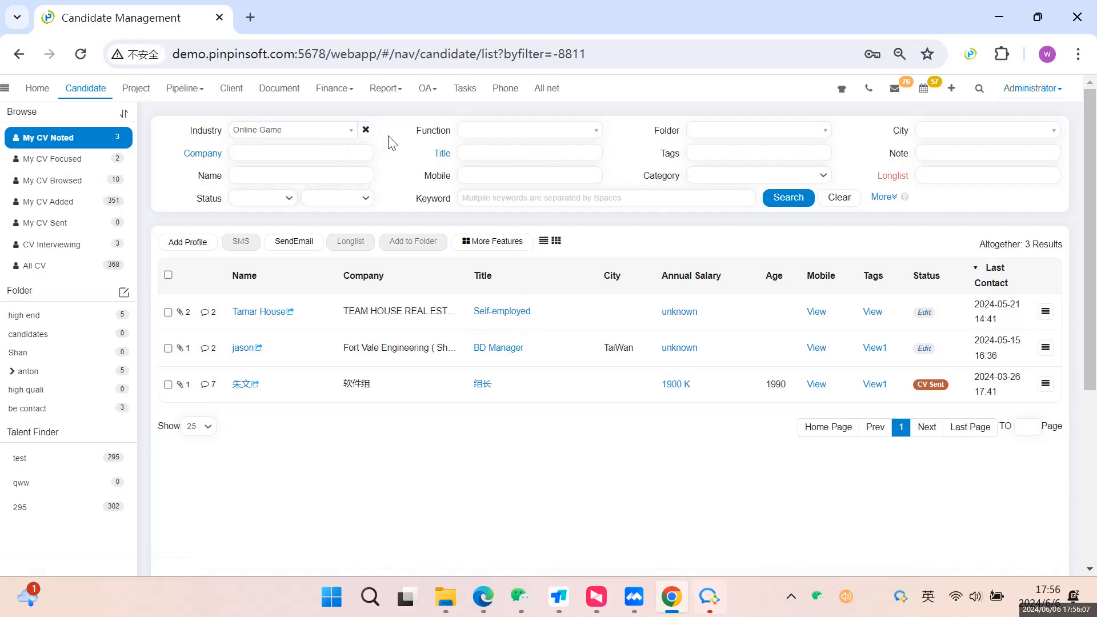
{"action": "left_click", "coordinate": [800, 198]}
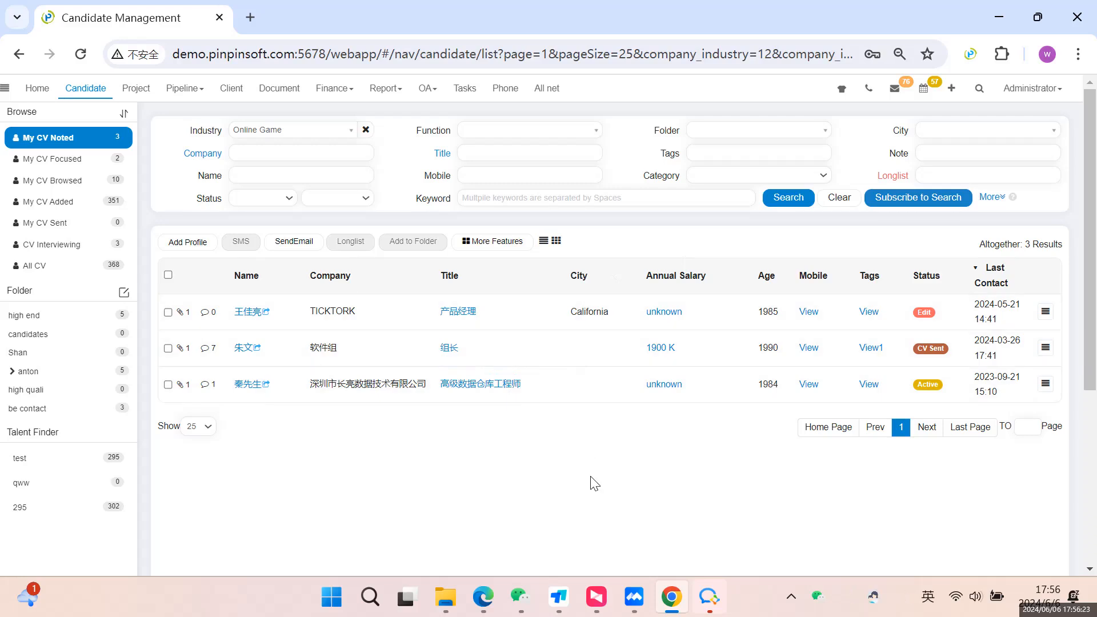
- Go to the client list and open a blank Add Client form to review its fields
{"action": "left_click", "coordinate": [231, 88]}
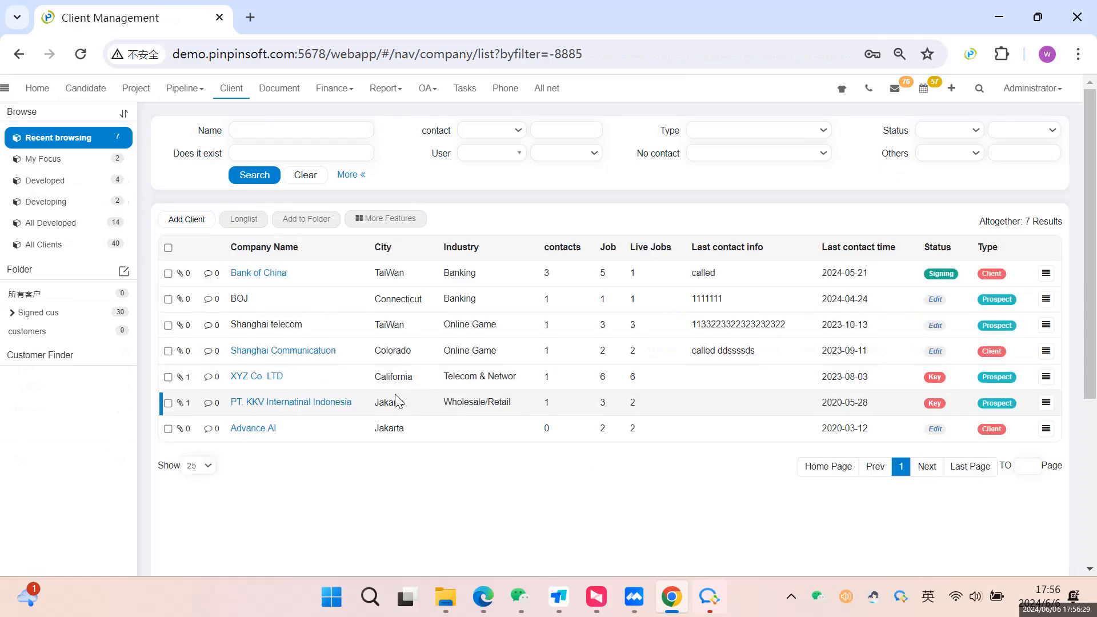
{"action": "left_click", "coordinate": [952, 90]}
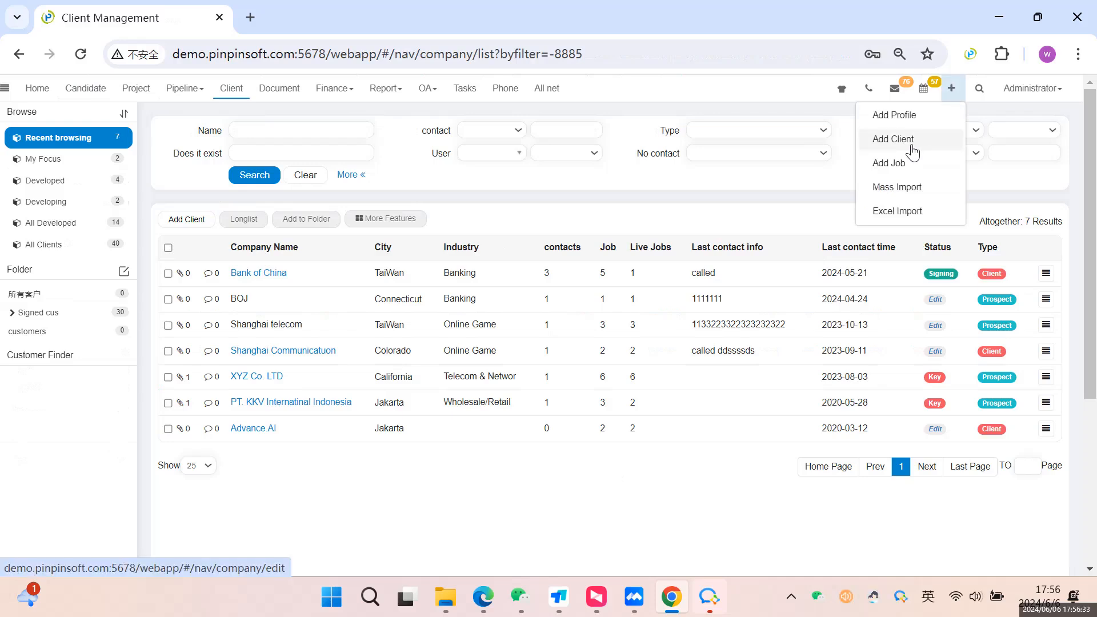
{"action": "left_click", "coordinate": [183, 220]}
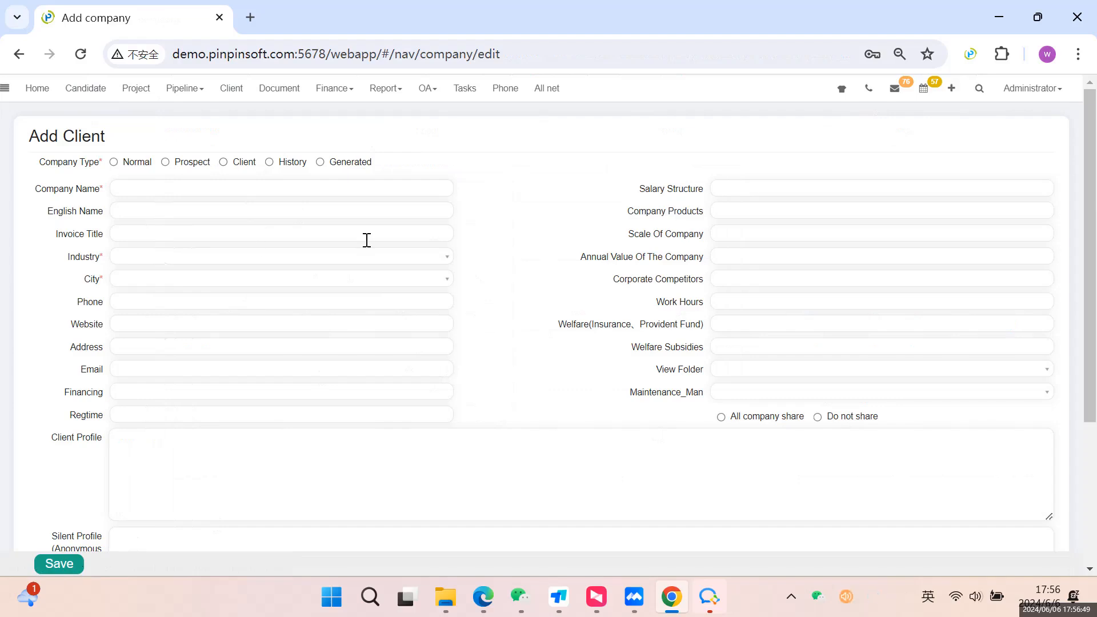
{"action": "scroll", "coordinate": [401, 300], "scroll_direction": "down", "scroll_amount": 2}
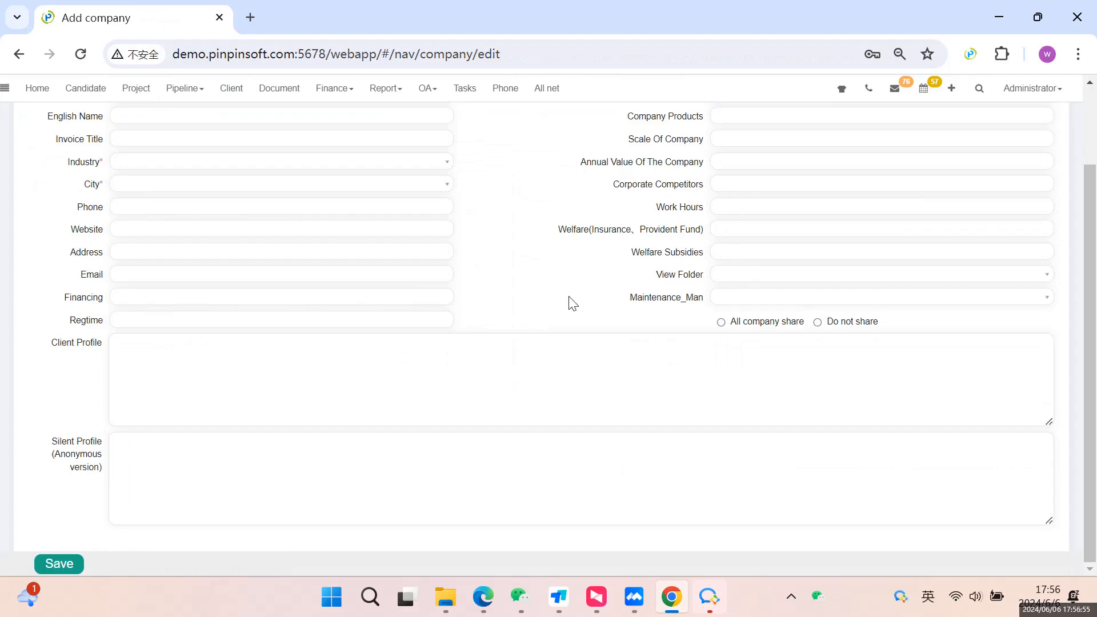
{"action": "scroll", "coordinate": [569, 301], "scroll_direction": "up", "scroll_amount": 2}
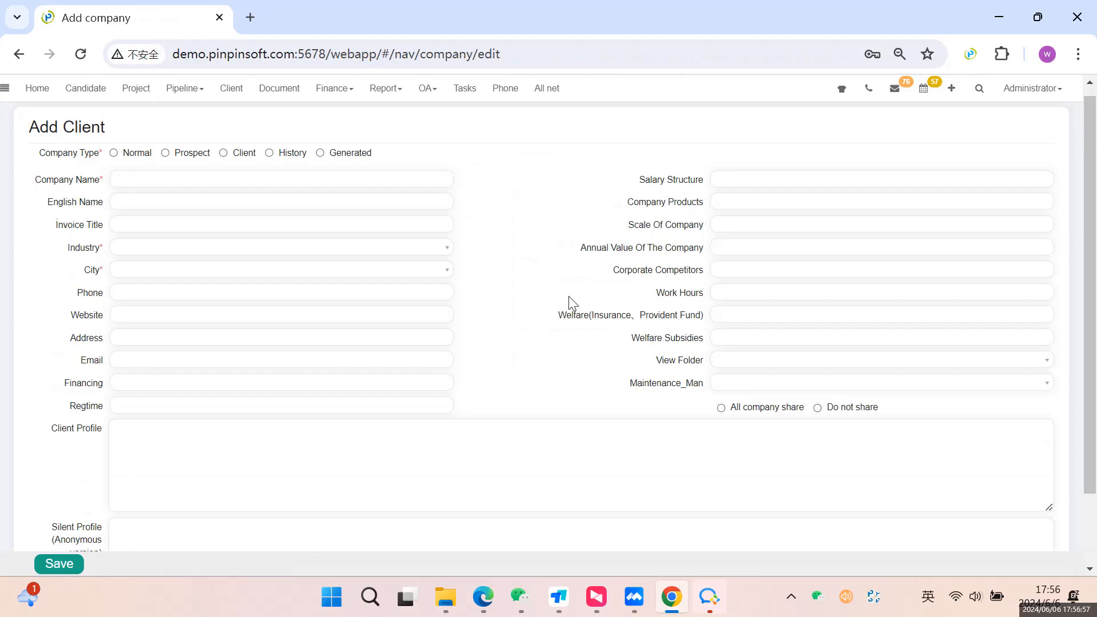
- Set the new client's sharing to Do not share and assign two users as Maintenance_Man
{"action": "left_click", "coordinate": [722, 409]}
{"action": "left_click", "coordinate": [819, 408]}
{"action": "left_click", "coordinate": [769, 384]}
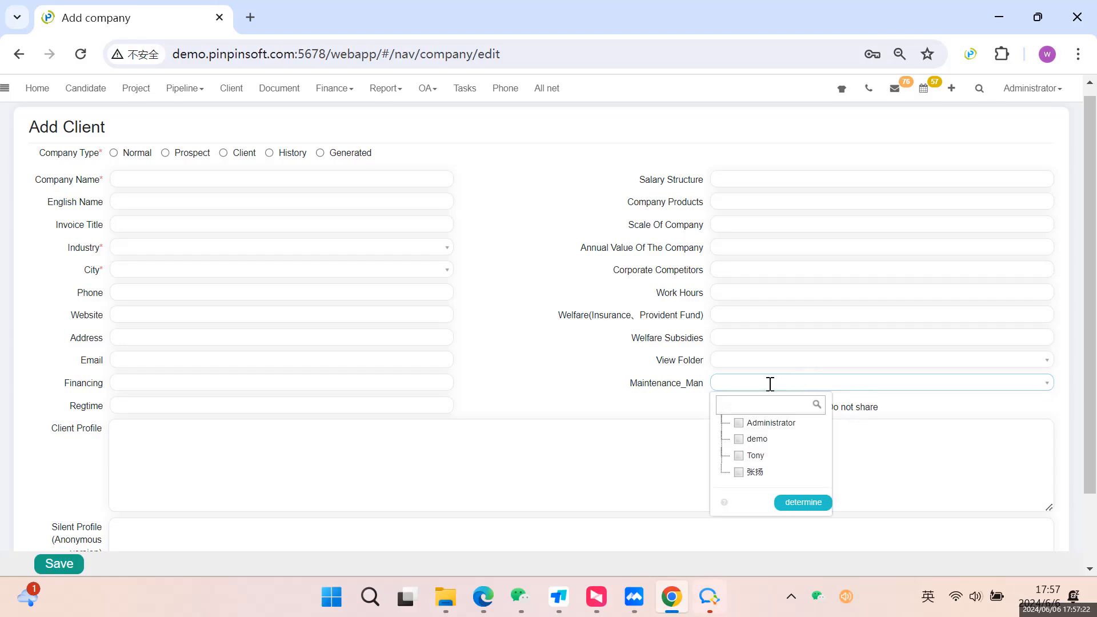
{"action": "left_click", "coordinate": [739, 458]}
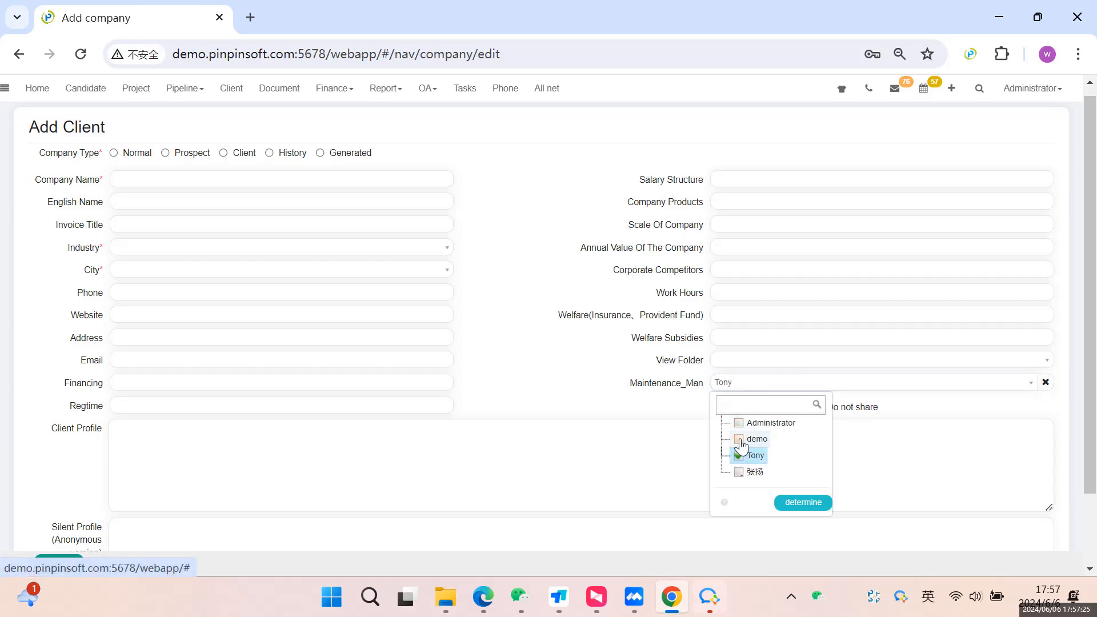
{"action": "left_click", "coordinate": [741, 440]}
{"action": "left_click", "coordinate": [760, 383]}
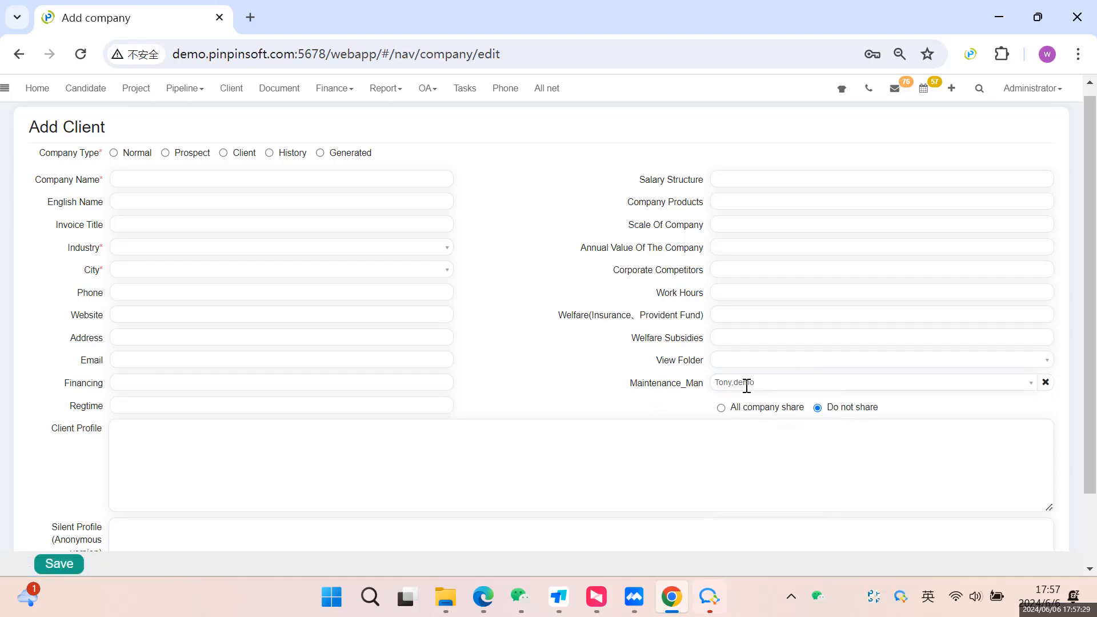
{"action": "scroll", "coordinate": [232, 358], "scroll_direction": "up", "scroll_amount": 1}
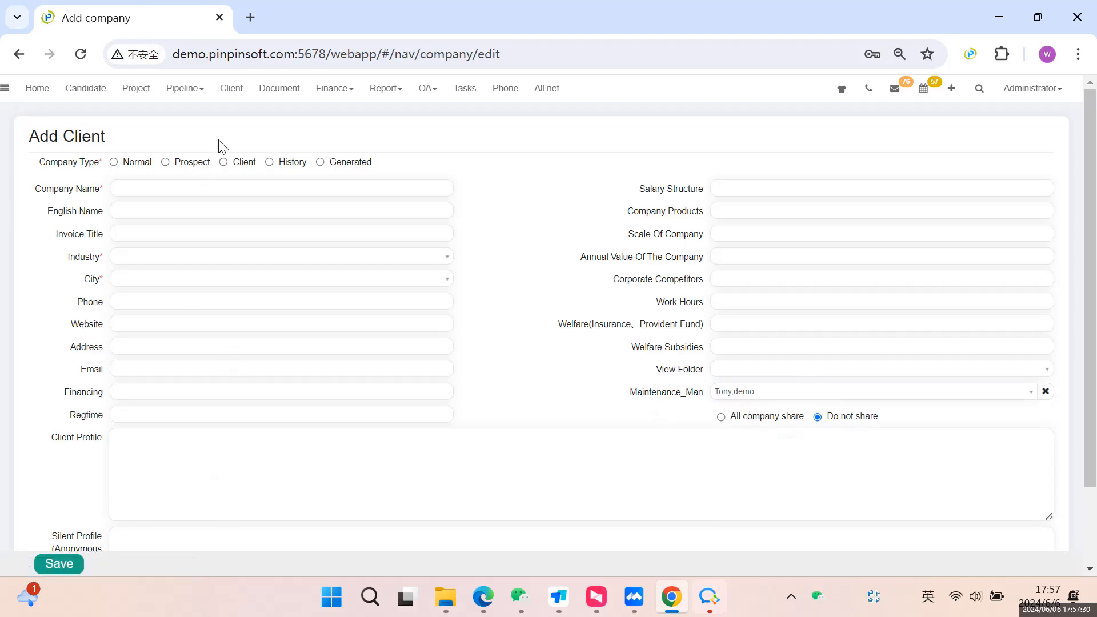
- Return to the client list without saving, and open the Bank of China record to review its details
{"action": "left_click", "coordinate": [231, 88]}
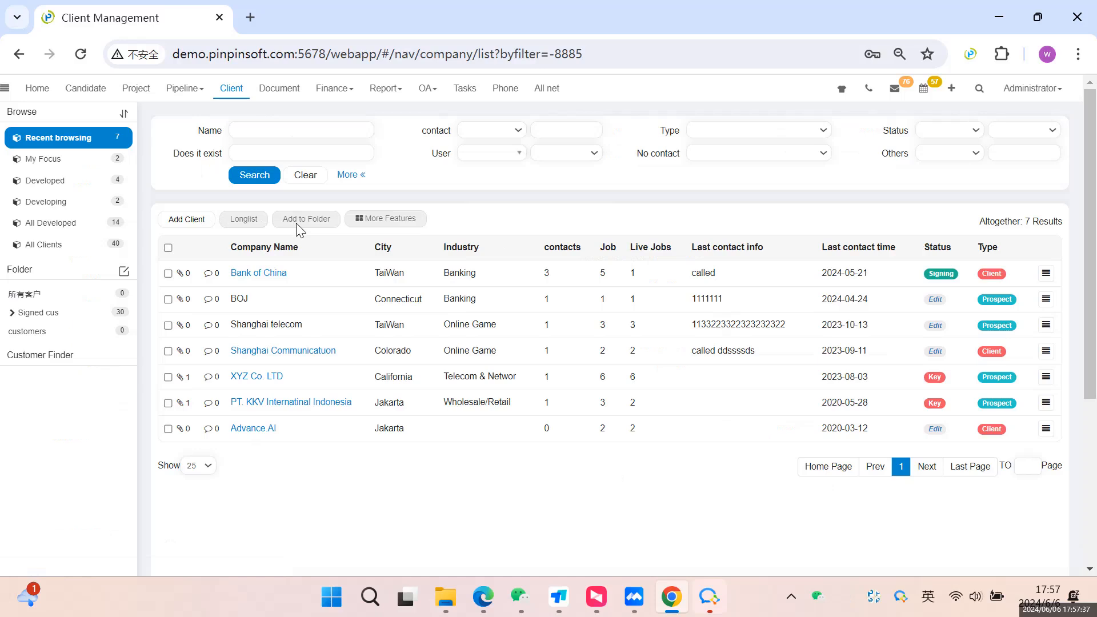
{"action": "left_click", "coordinate": [259, 275]}
{"action": "left_click", "coordinate": [259, 275]}
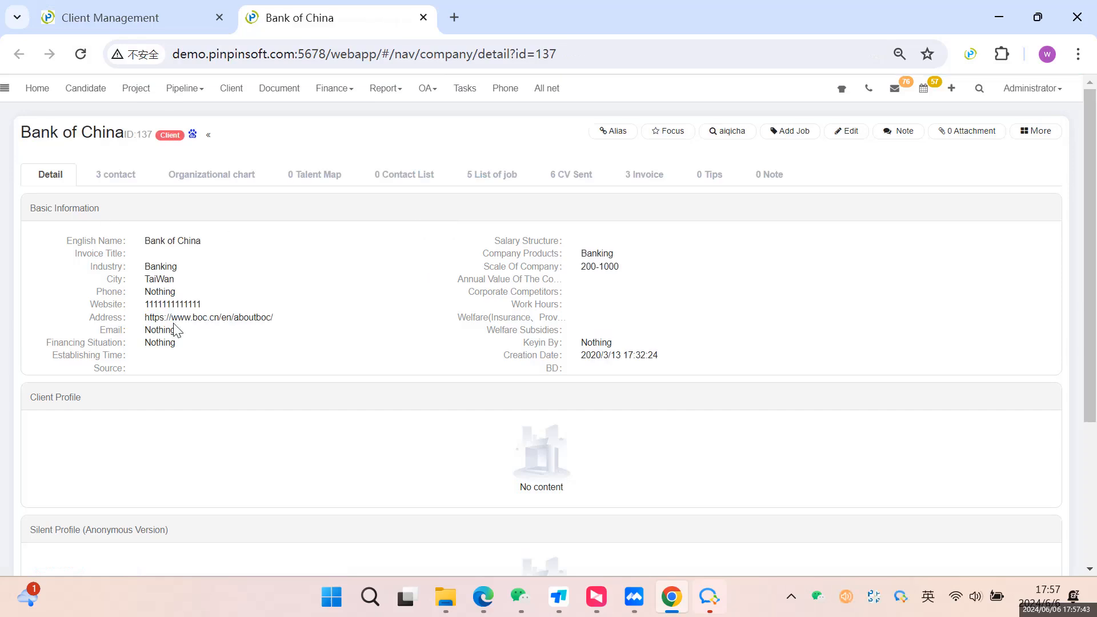
{"action": "scroll", "coordinate": [174, 328], "scroll_direction": "down", "scroll_amount": 2}
{"action": "scroll", "coordinate": [174, 328], "scroll_direction": "up", "scroll_amount": 2}
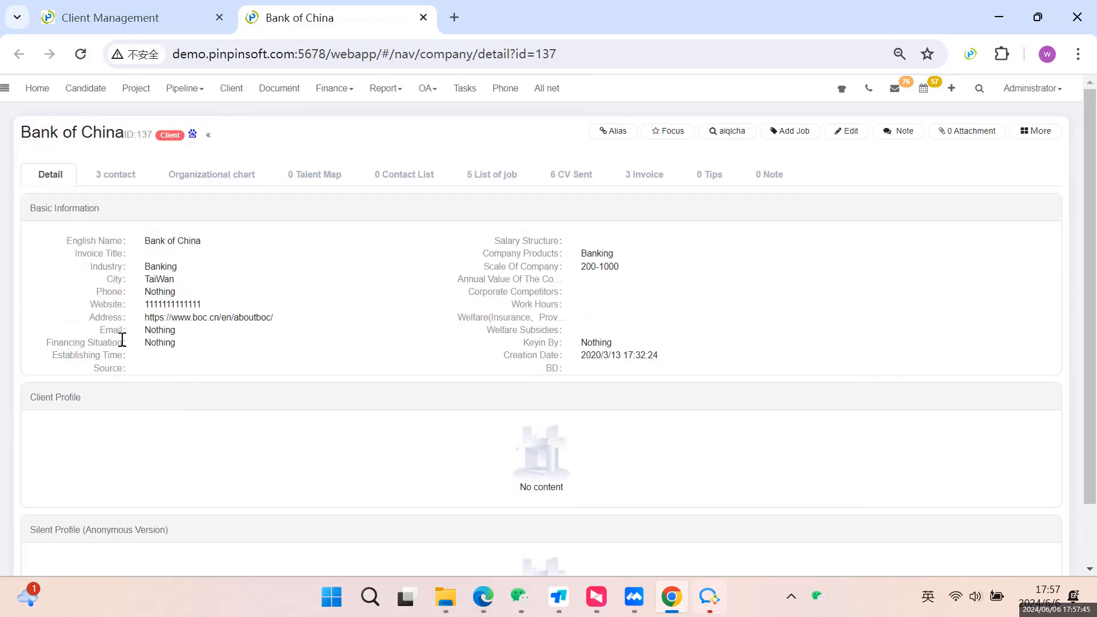
- View Bank of China's contacts and the blank form for a new client contact, closing the form unsaved
{"action": "left_click", "coordinate": [115, 179]}
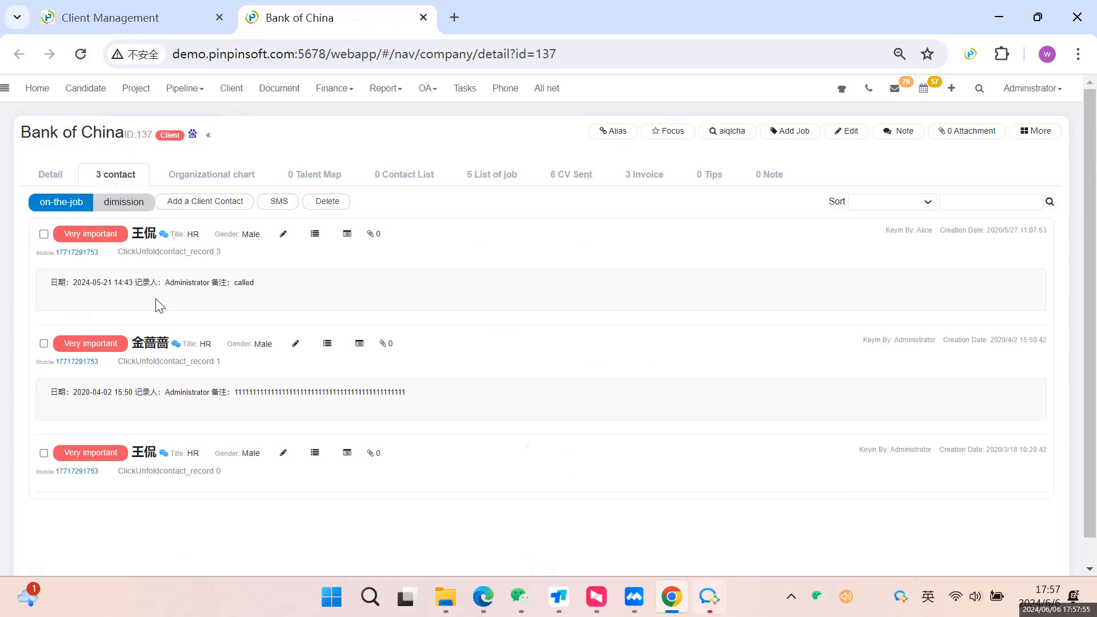
{"action": "left_click", "coordinate": [197, 206]}
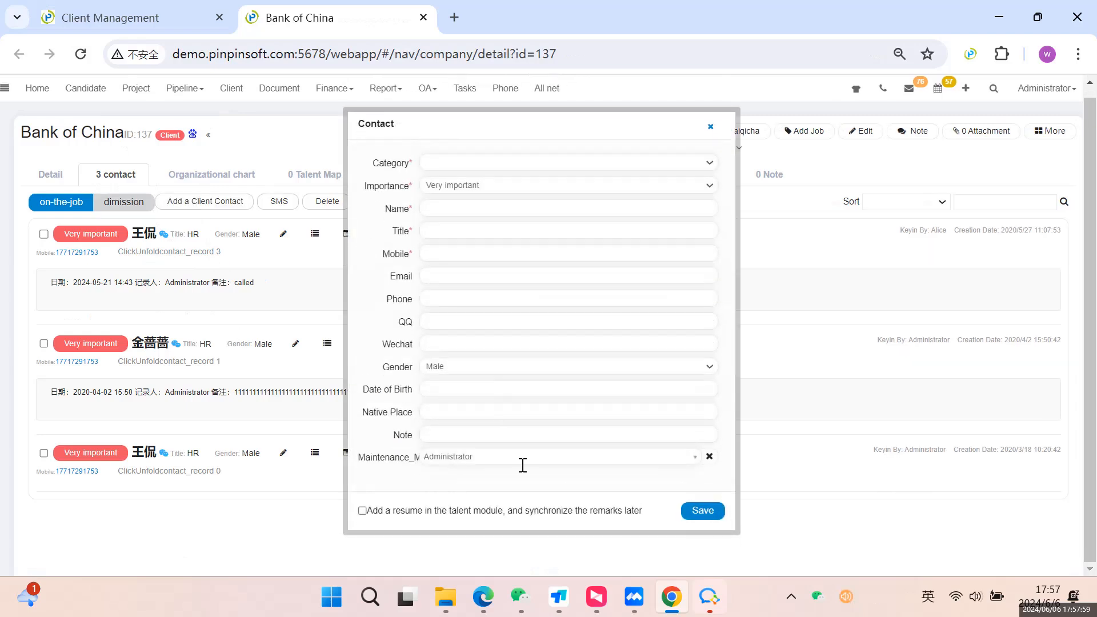
{"action": "left_click", "coordinate": [711, 138]}
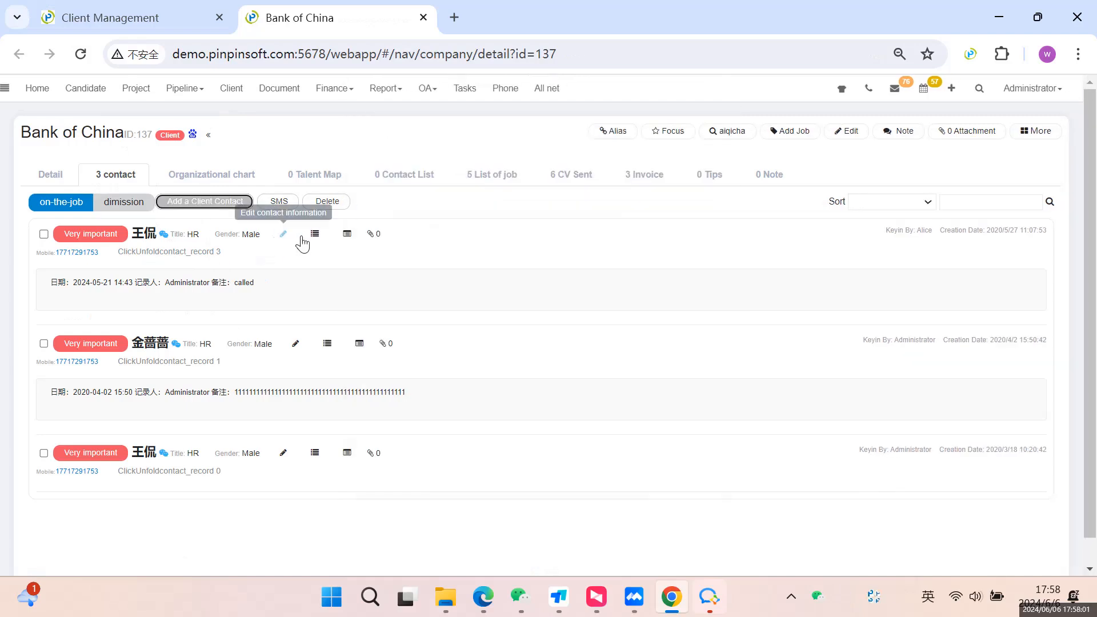
- Add a contact record with the note "called" to Bank of China's first contact
{"action": "left_click", "coordinate": [282, 234]}
{"action": "left_click", "coordinate": [488, 204]}
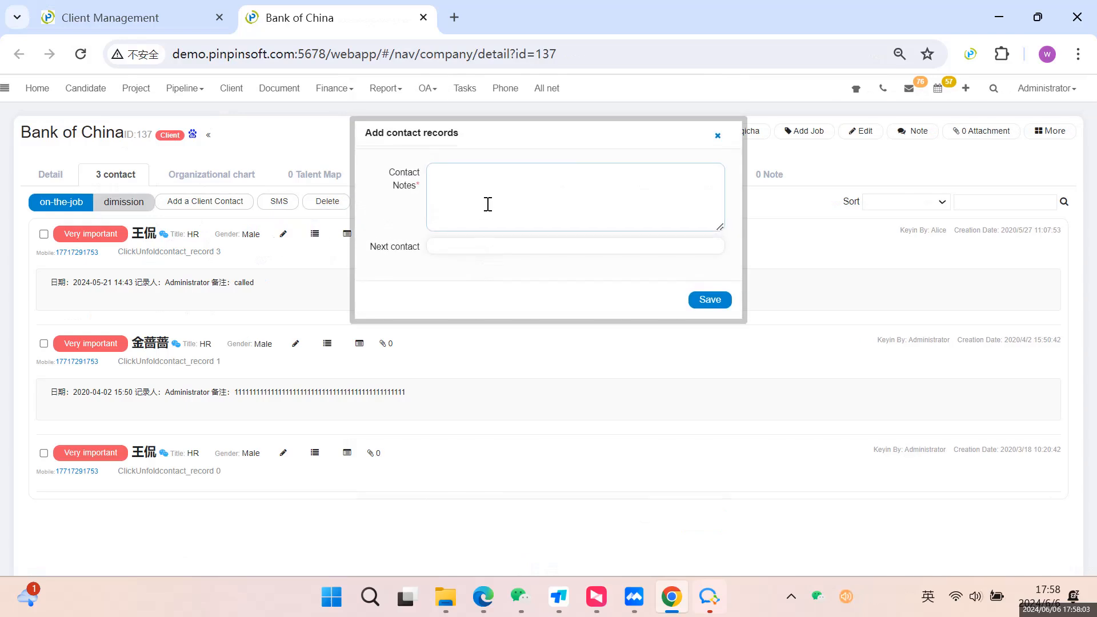
{"action": "type", "text": "called"}
{"action": "left_click", "coordinate": [713, 300]}
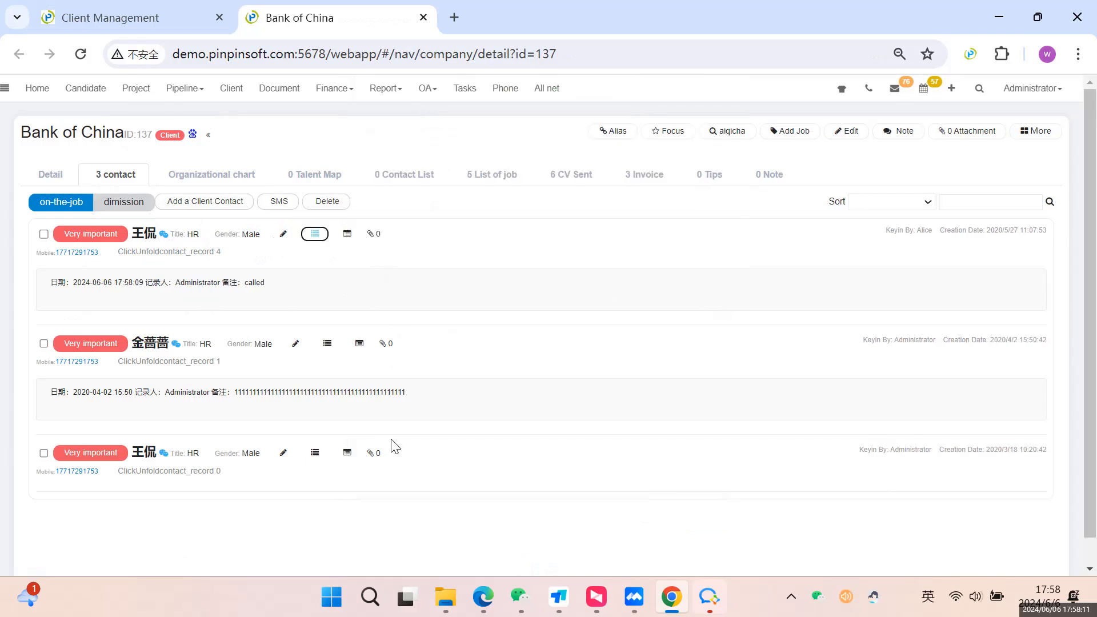
{"action": "scroll", "coordinate": [393, 446], "scroll_direction": "down", "scroll_amount": 1}
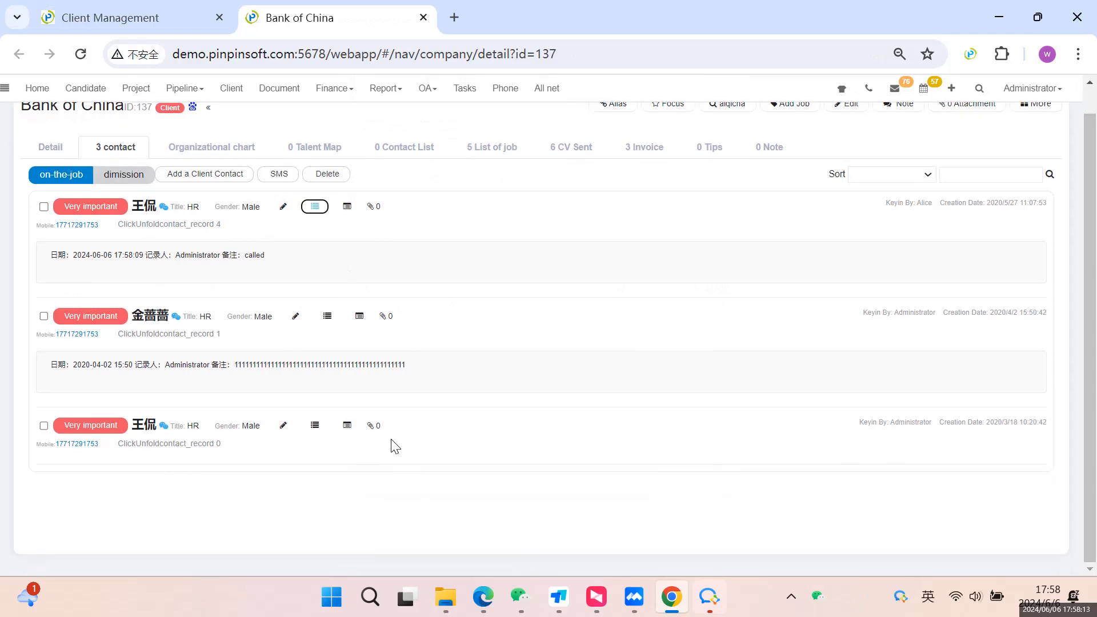
{"action": "scroll", "coordinate": [422, 503], "scroll_direction": "up", "scroll_amount": 1}
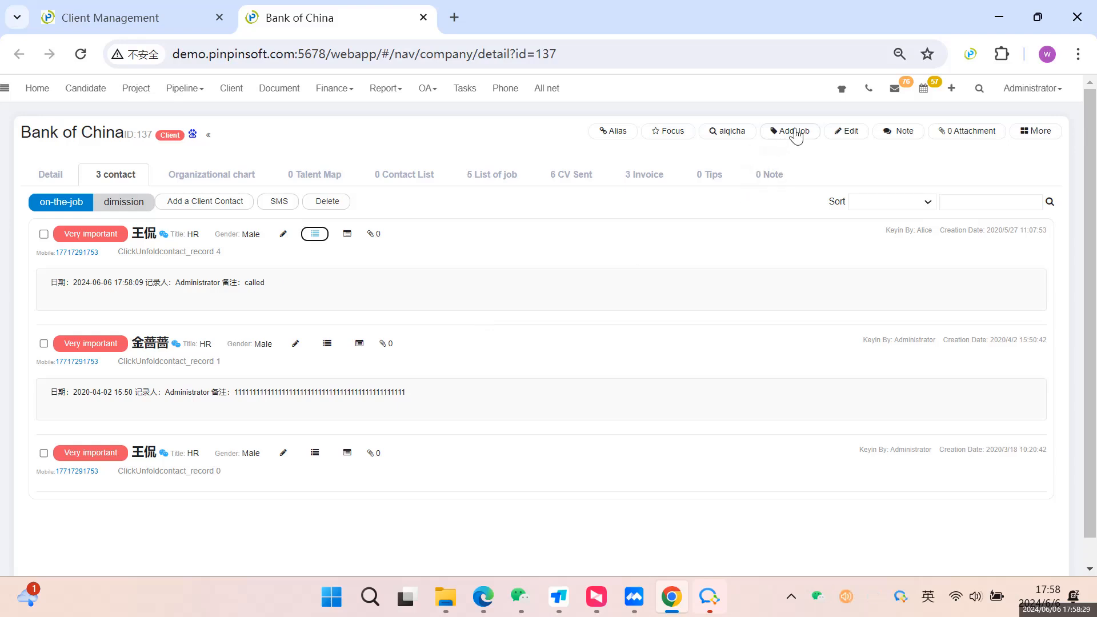
{"action": "left_click_drag", "start_coordinate": [126, 134], "coordinate": [17, 137]}
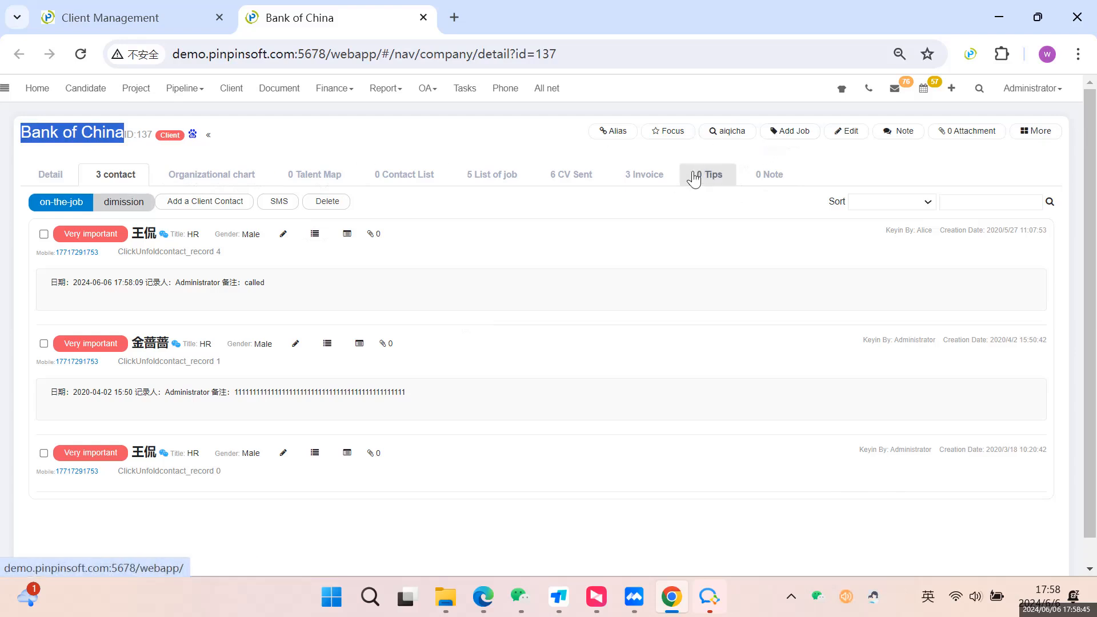
{"action": "left_click", "coordinate": [766, 160]}
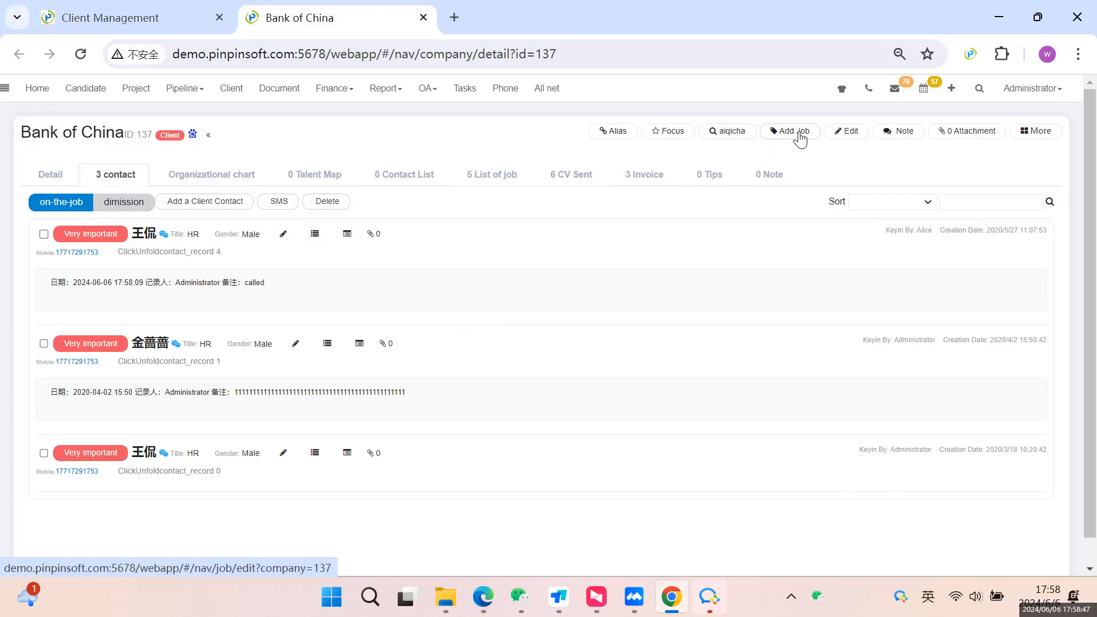
- Open the form for adding a job to Bank of China and look through its fields
{"action": "left_click_drag", "start_coordinate": [22, 130], "coordinate": [124, 130]}
{"action": "left_click", "coordinate": [780, 150]}
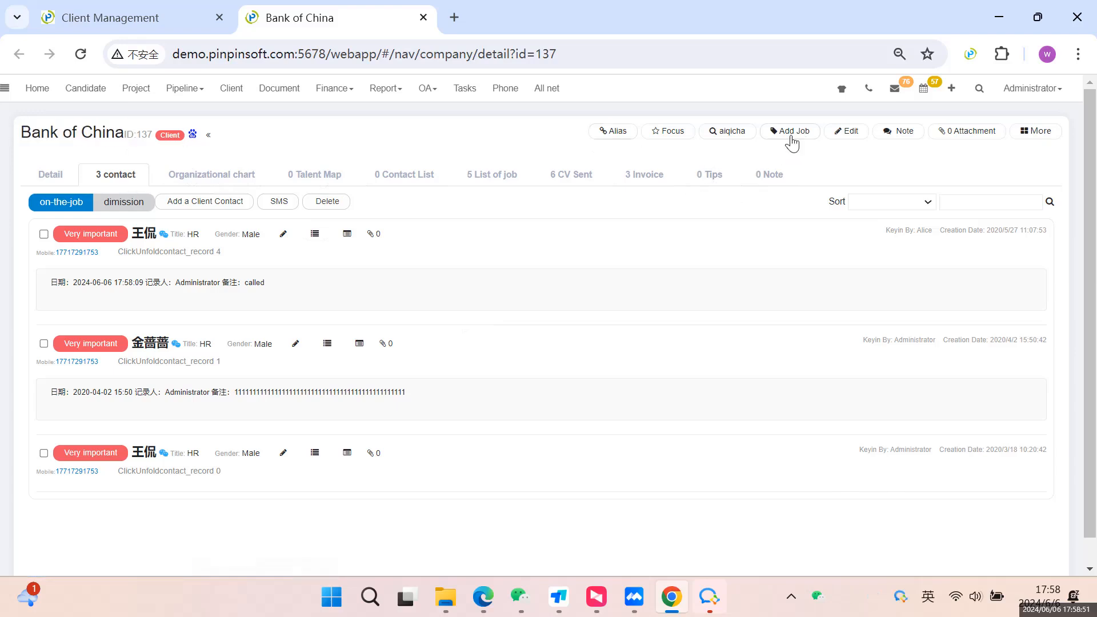
{"action": "left_click", "coordinate": [793, 131]}
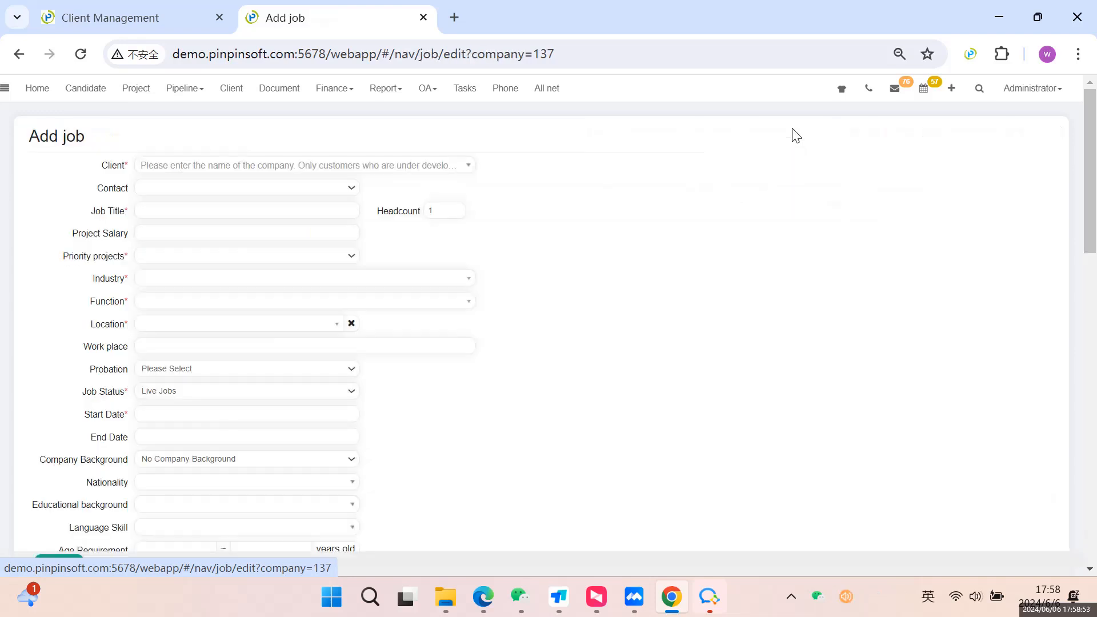
{"action": "left_click", "coordinate": [186, 211]}
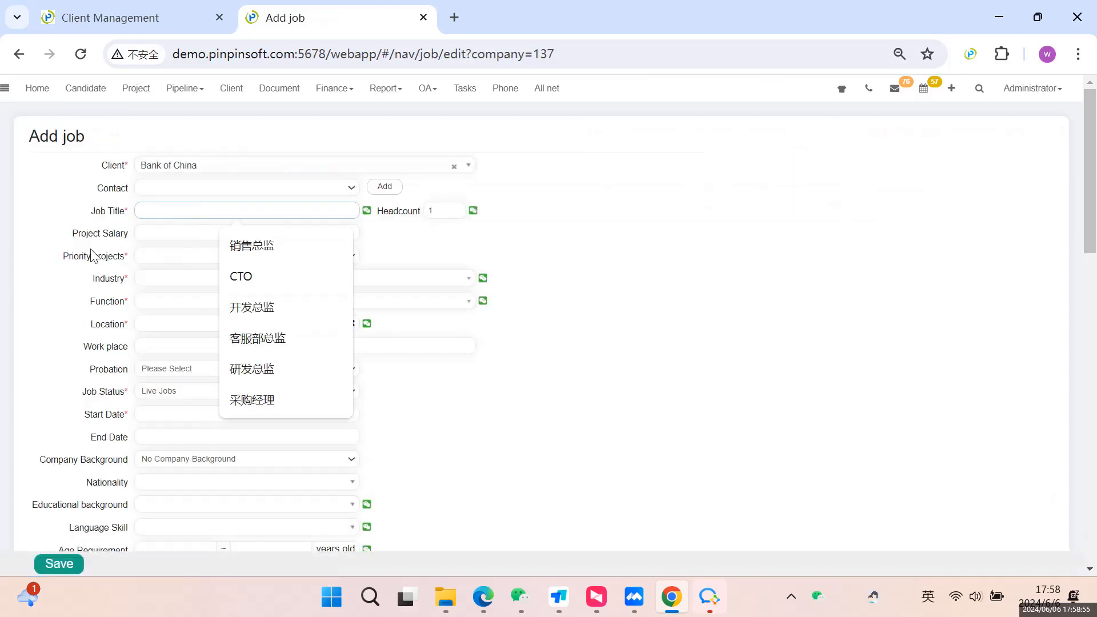
{"action": "left_click", "coordinate": [48, 231]}
{"action": "scroll", "coordinate": [183, 309], "scroll_direction": "down", "scroll_amount": 15}
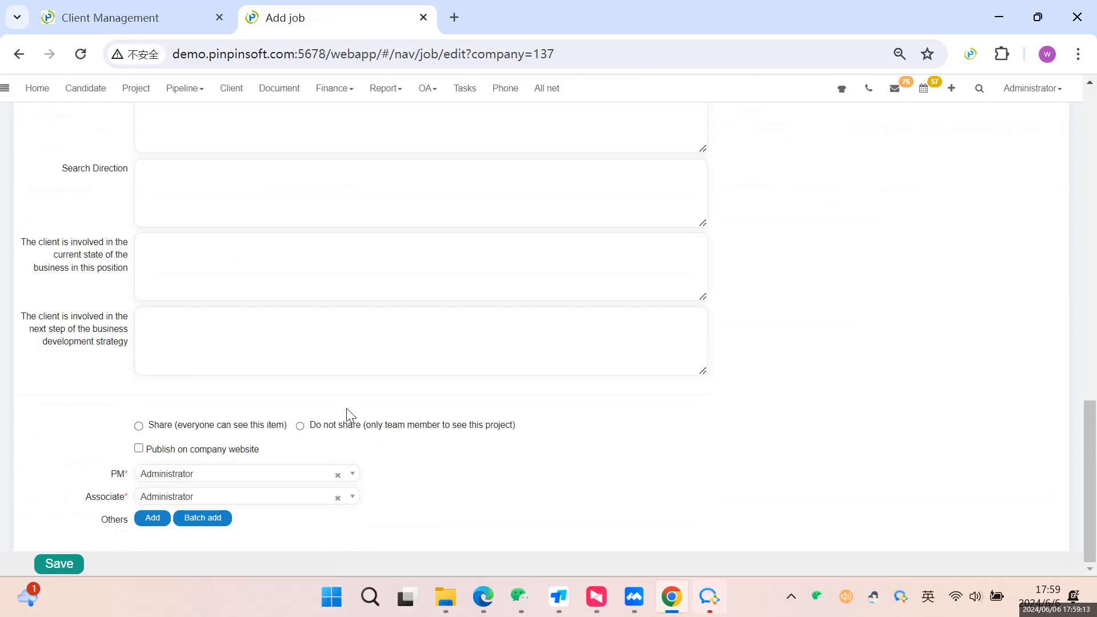
- Set the new job's sharing to Do not share and add the third listed user as Consultant under Others
{"action": "left_click", "coordinate": [139, 427]}
{"action": "left_click", "coordinate": [300, 426]}
{"action": "left_click", "coordinate": [149, 521]}
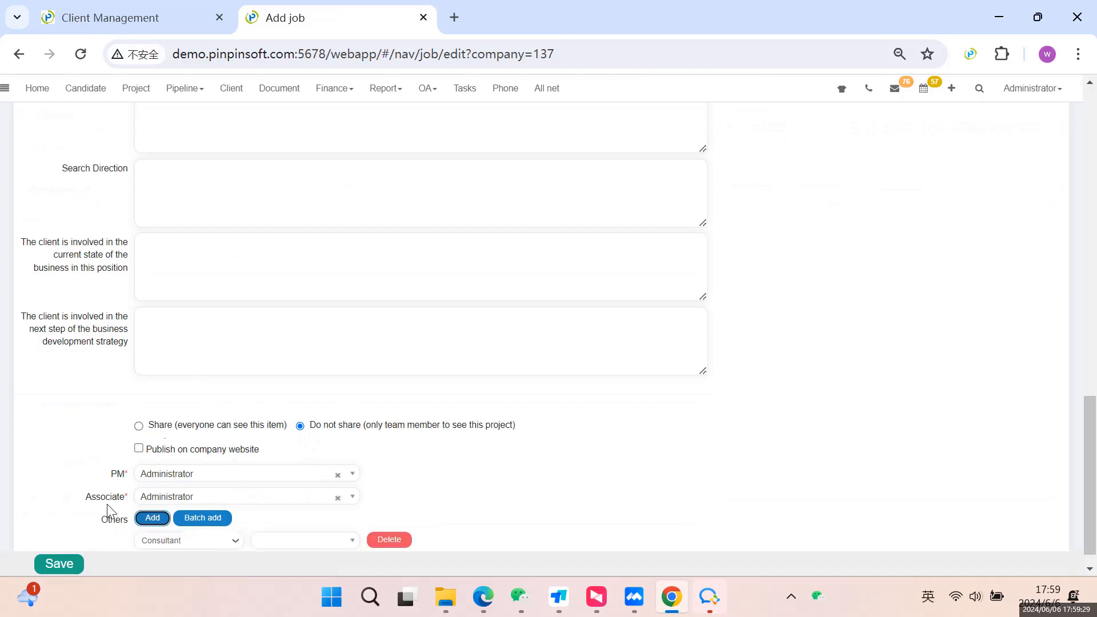
{"action": "scroll", "coordinate": [109, 510], "scroll_direction": "down", "scroll_amount": 1}
{"action": "left_click", "coordinate": [301, 520]}
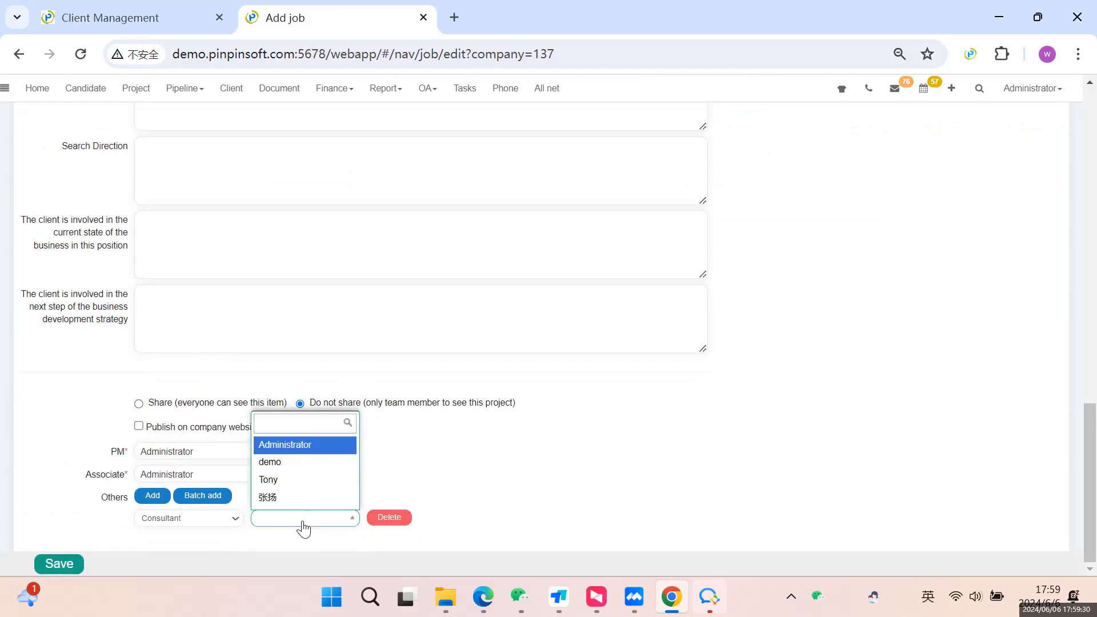
{"action": "left_click", "coordinate": [282, 482]}
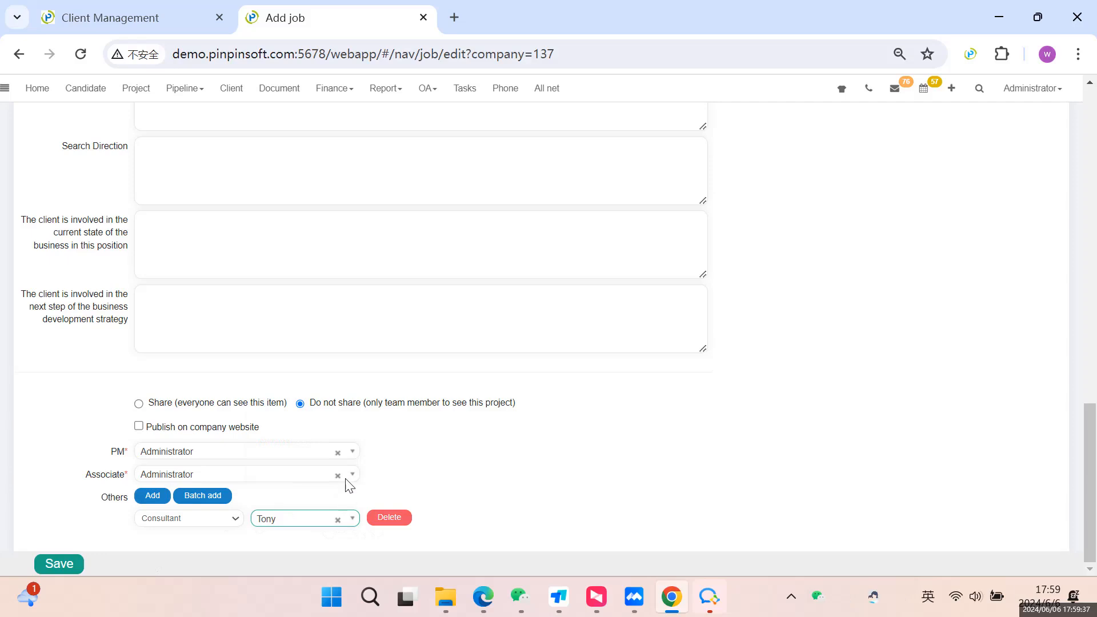
- Leave the job form unsaved, open Bank of China's CTO job from the project list, and view its profile and candidates
{"action": "scroll", "coordinate": [162, 345], "scroll_direction": "up", "scroll_amount": 5}
{"action": "scroll", "coordinate": [161, 345], "scroll_direction": "up", "scroll_amount": 10}
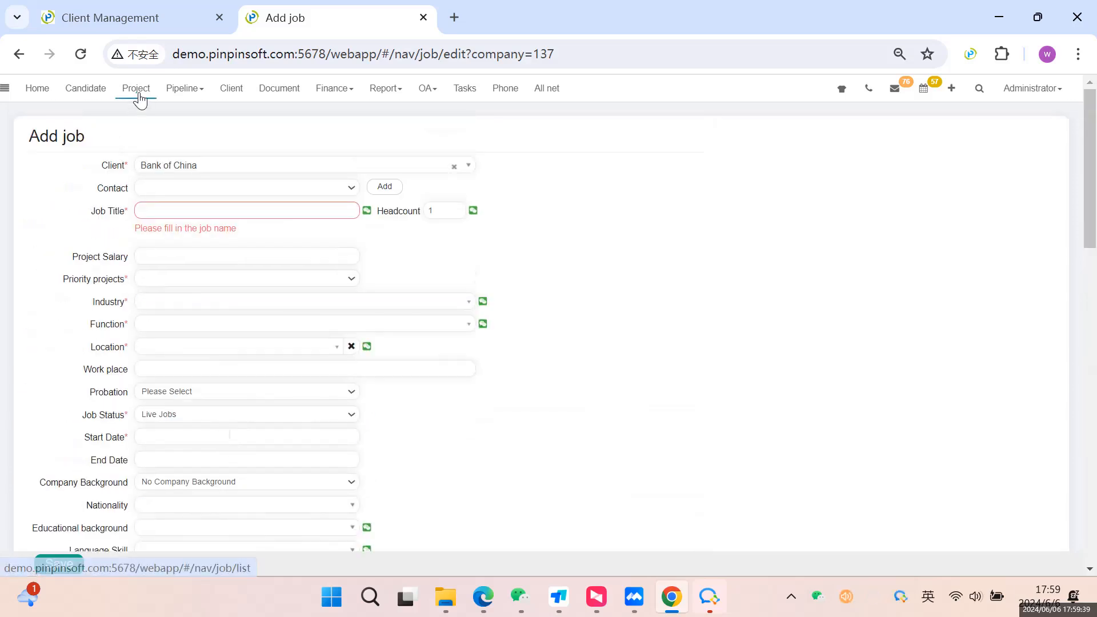
{"action": "left_click", "coordinate": [137, 89]}
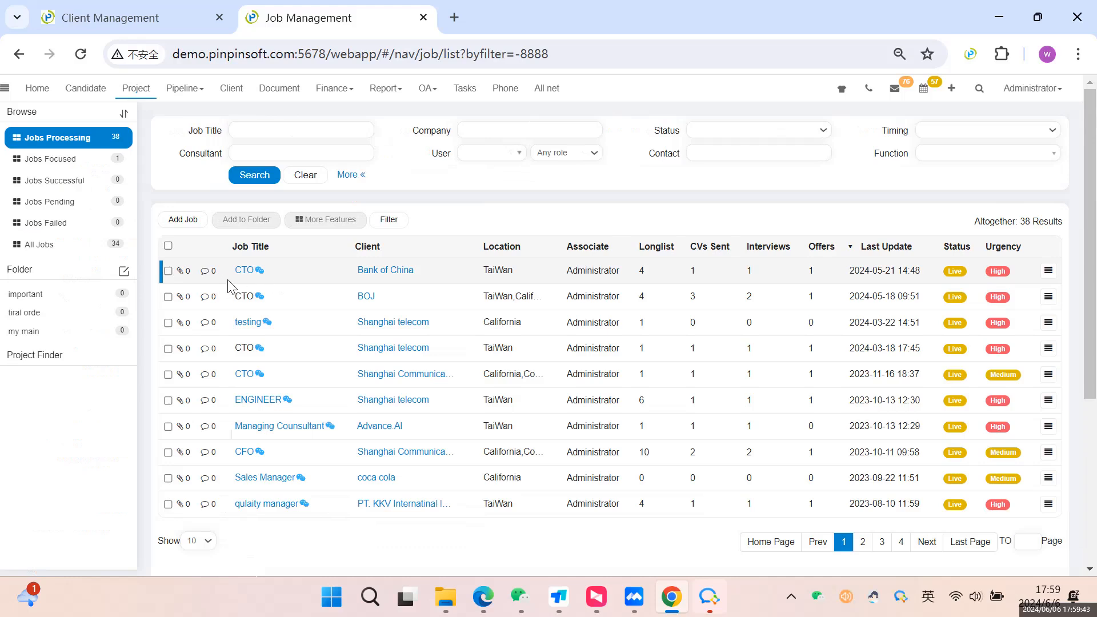
{"action": "left_click", "coordinate": [245, 272]}
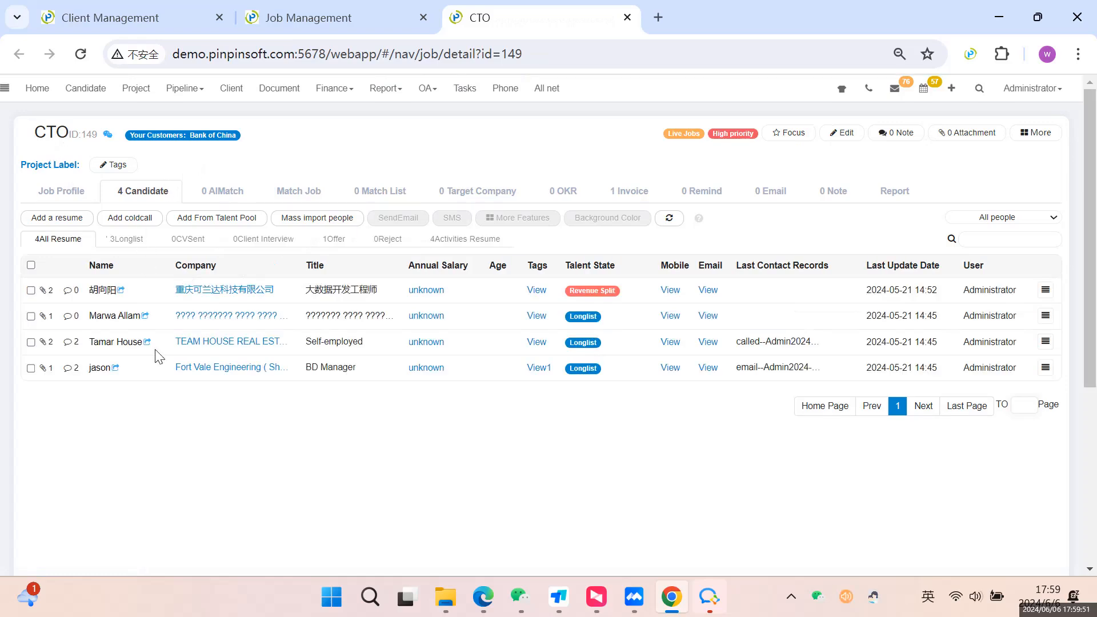
{"action": "left_click", "coordinate": [60, 190]}
{"action": "left_click", "coordinate": [126, 197]}
- Load a PDF resume from the Resumes folder into a new candidate profile for the CTO job, closing the profile unsaved
{"action": "left_click", "coordinate": [57, 217]}
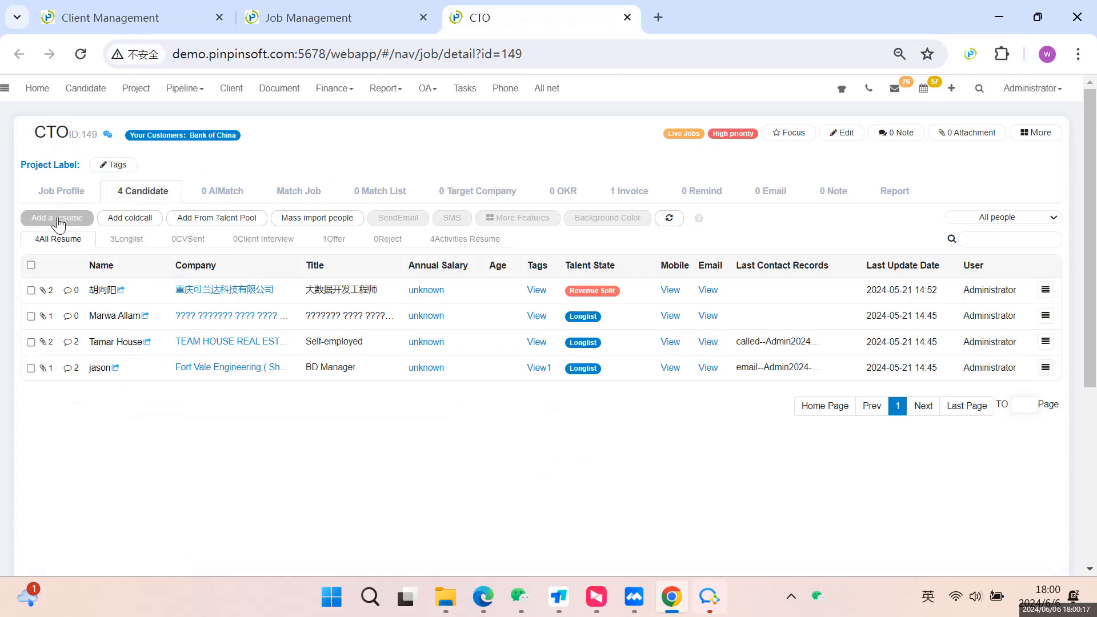
{"action": "left_click", "coordinate": [248, 124]}
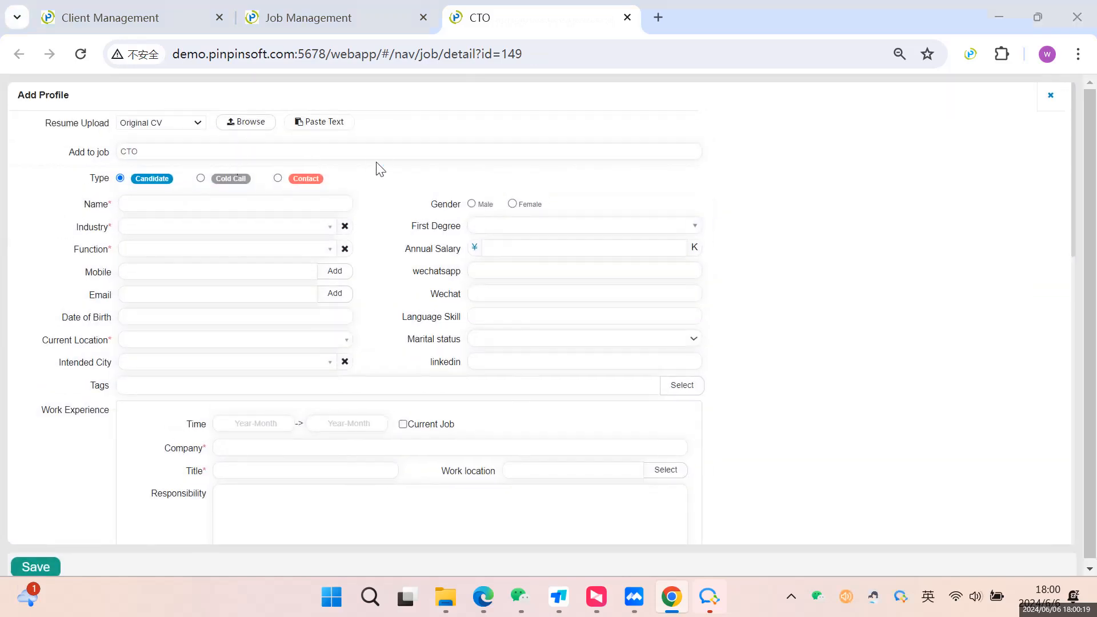
{"action": "left_click", "coordinate": [192, 325]}
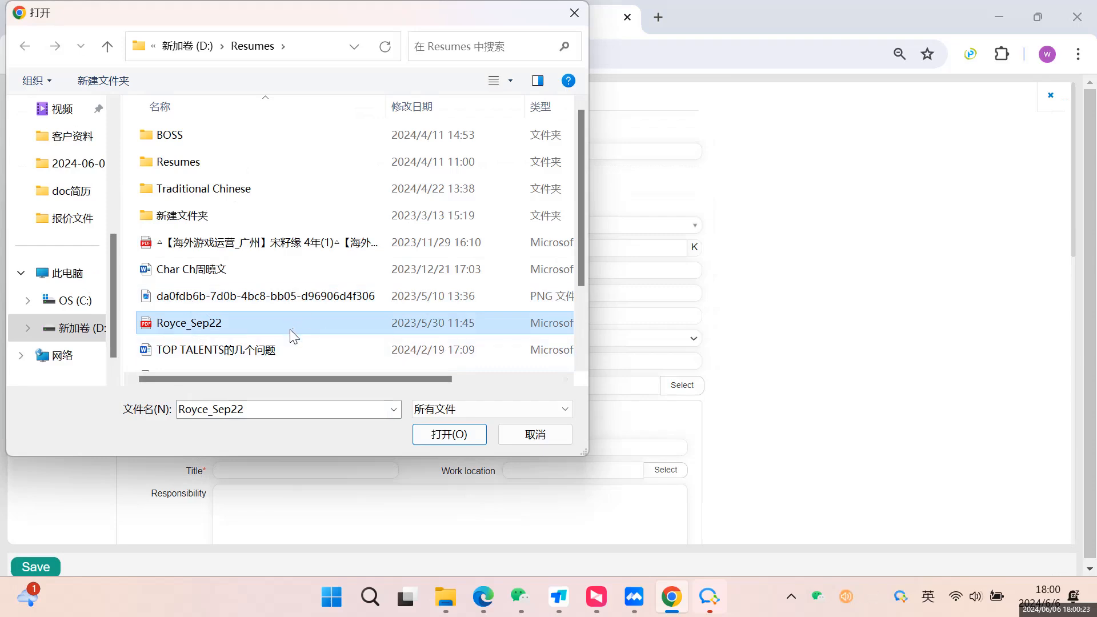
{"action": "left_click", "coordinate": [449, 435]}
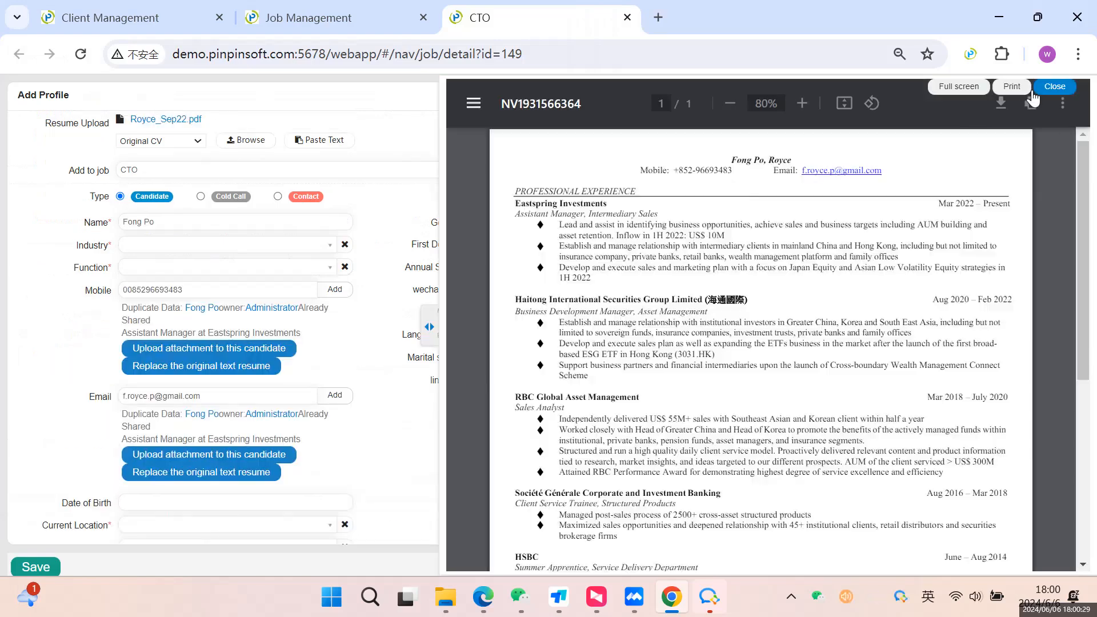
{"action": "left_click", "coordinate": [1051, 87]}
{"action": "left_click", "coordinate": [1053, 96]}
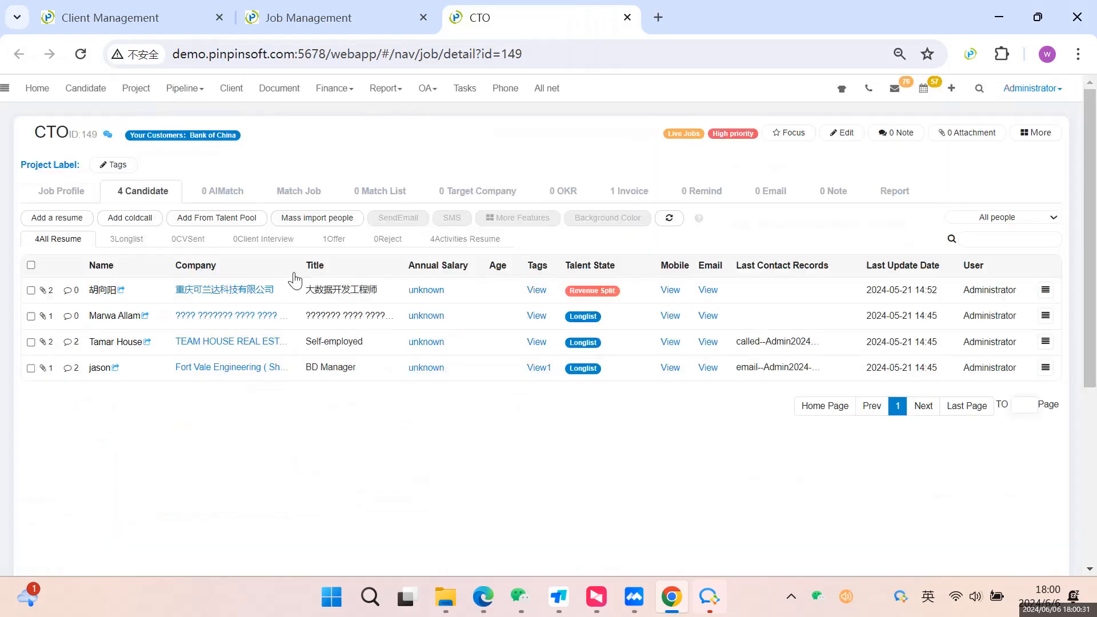
- Add the second, third and fourth talent pool candidates to the CTO job, and view the CV of the job's second listed candidate
{"action": "left_click", "coordinate": [197, 223]}
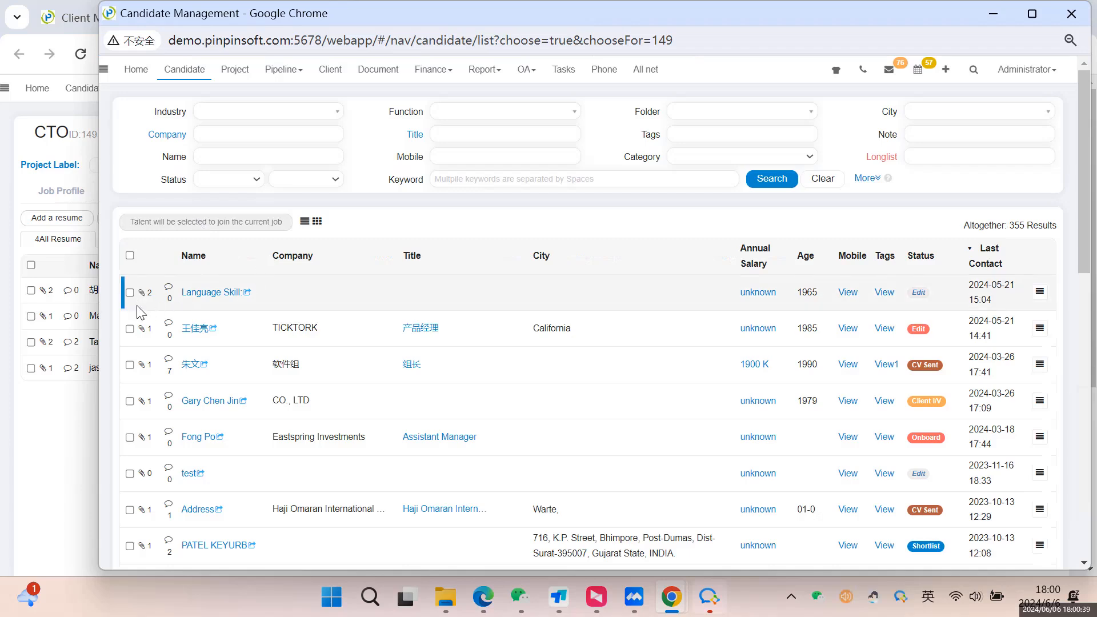
{"action": "left_click", "coordinate": [129, 329]}
{"action": "left_click", "coordinate": [129, 364]}
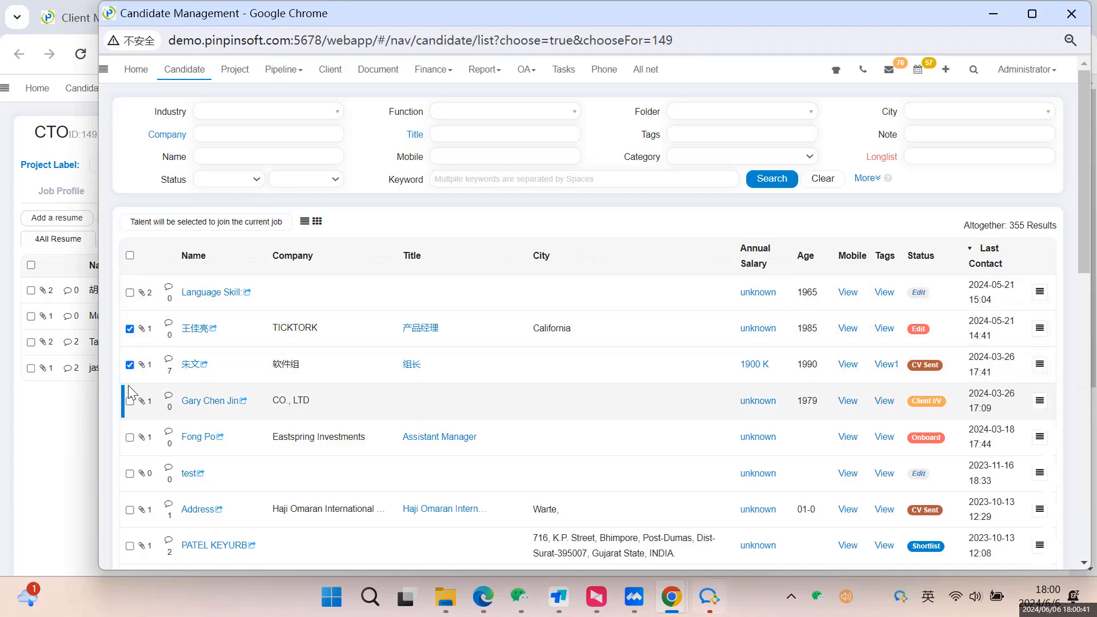
{"action": "left_click", "coordinate": [130, 402]}
{"action": "left_click", "coordinate": [170, 223]}
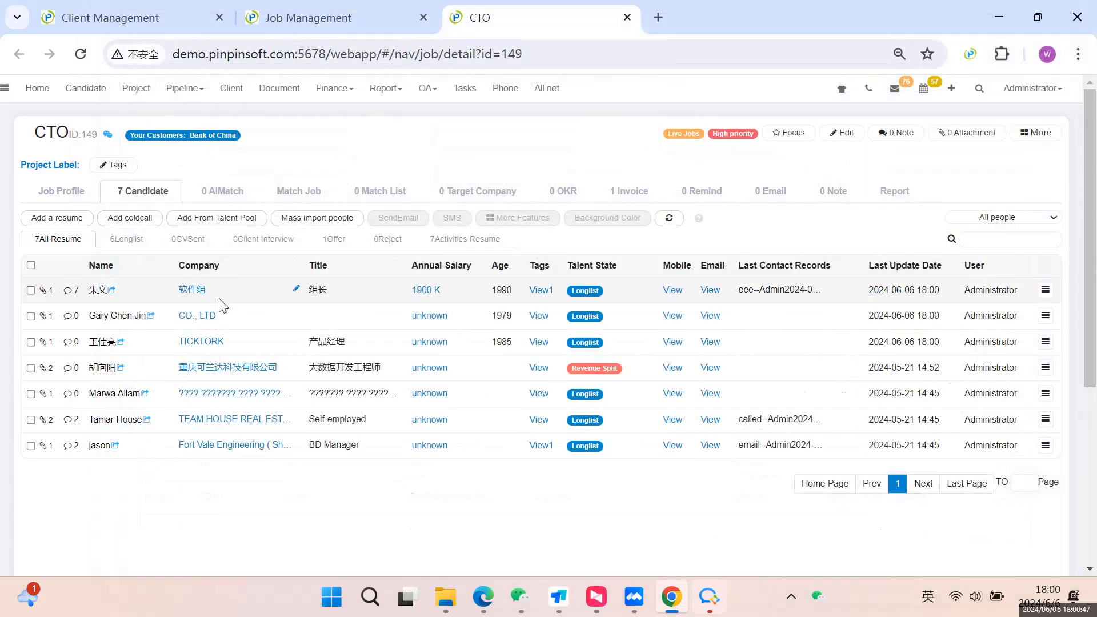
{"action": "left_click", "coordinate": [116, 316]}
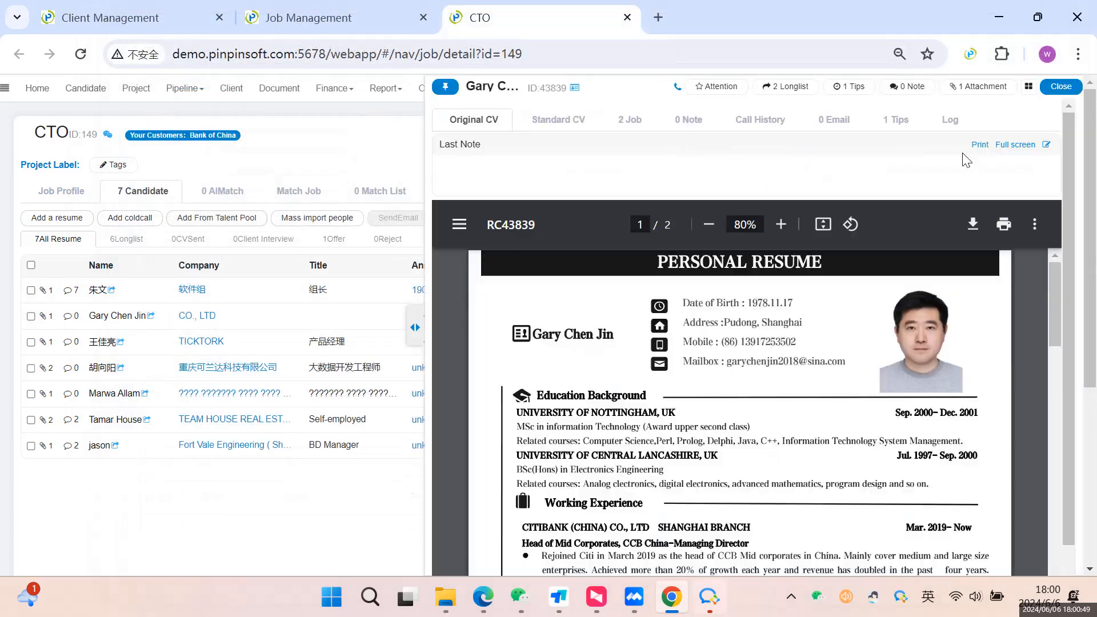
{"action": "left_click", "coordinate": [1062, 87]}
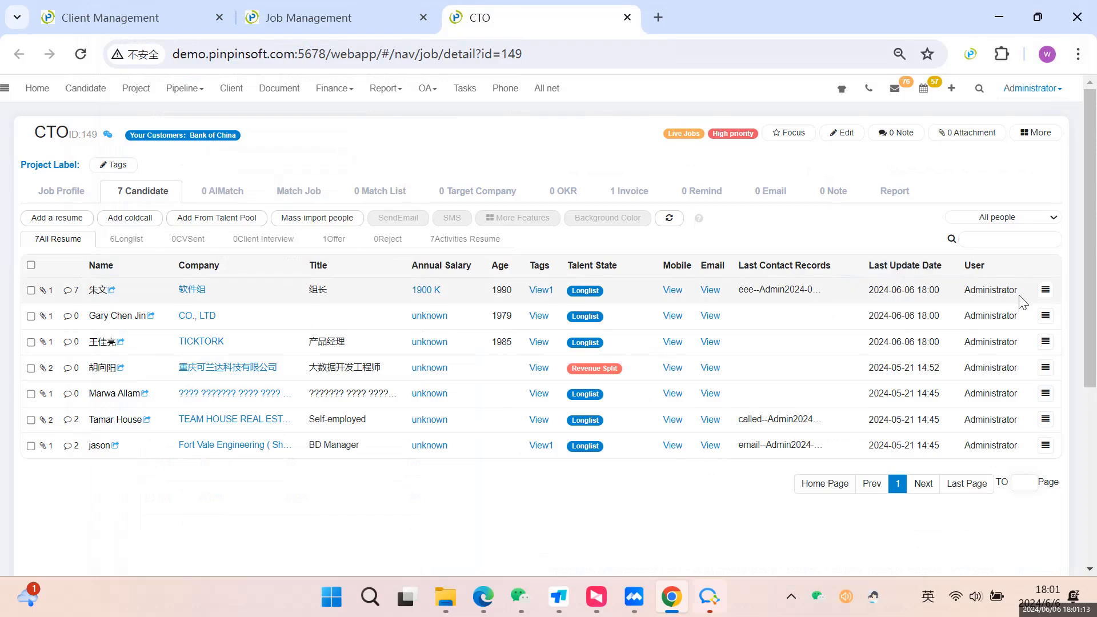
{"action": "left_click", "coordinate": [1046, 289]}
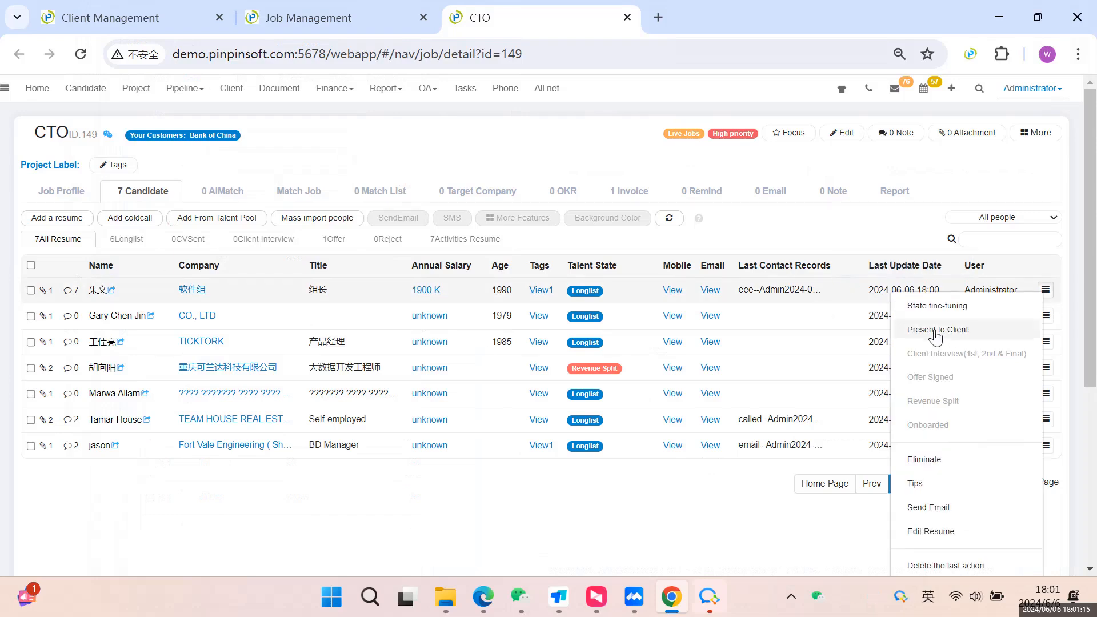
{"action": "left_click", "coordinate": [956, 331]}
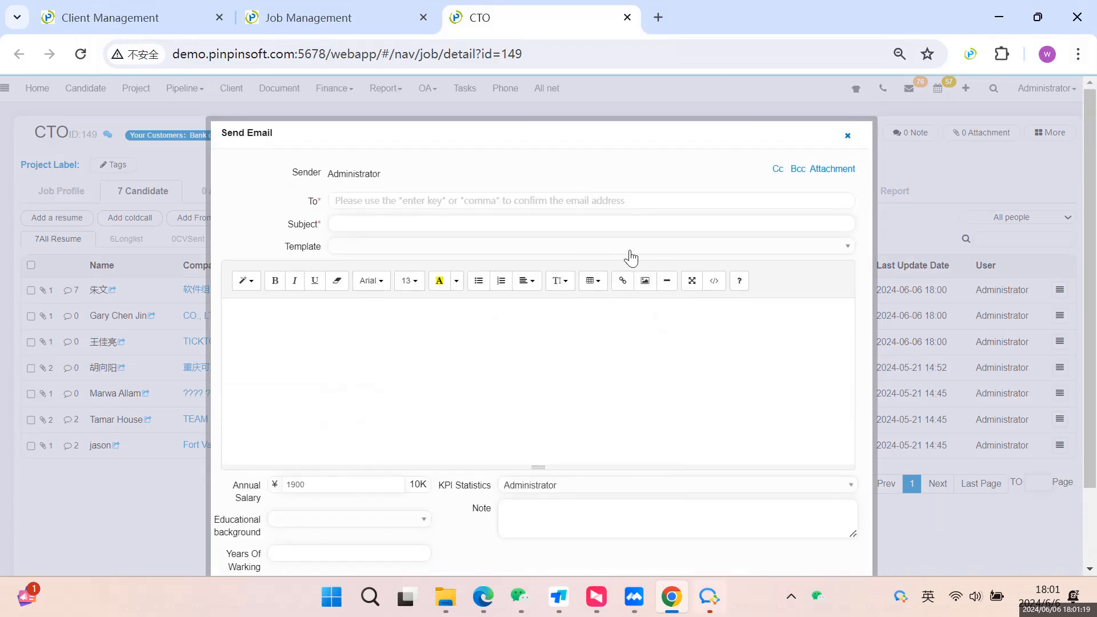
{"action": "left_click", "coordinate": [848, 136]}
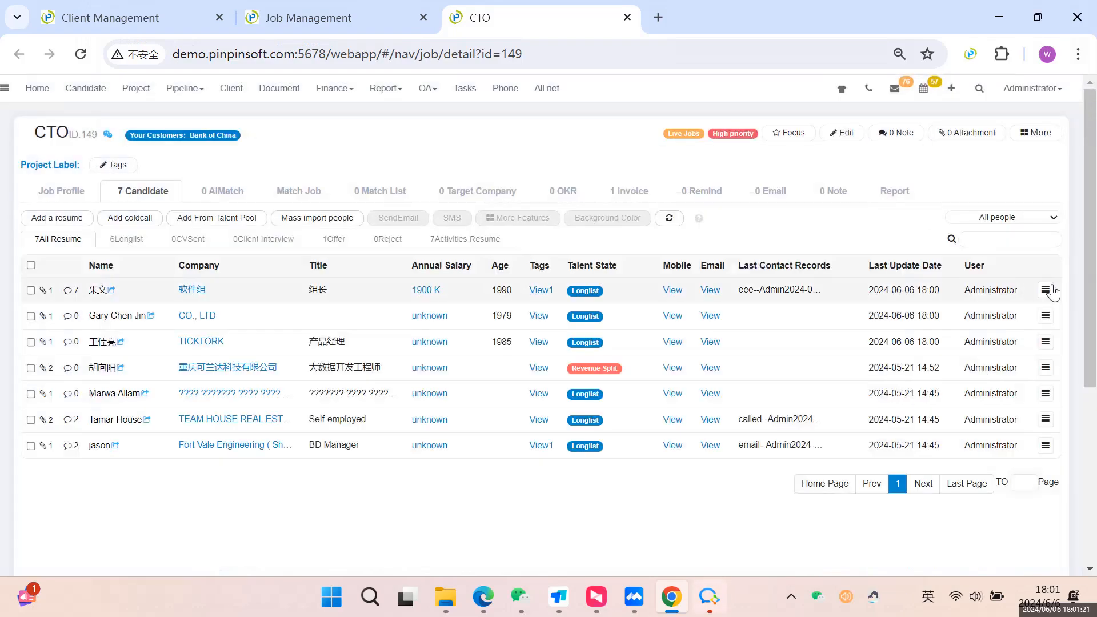
- Present the CTO job's first candidate to the client, skipping the email and confirming the recommendation
{"action": "left_click", "coordinate": [1047, 288]}
{"action": "left_click", "coordinate": [966, 330]}
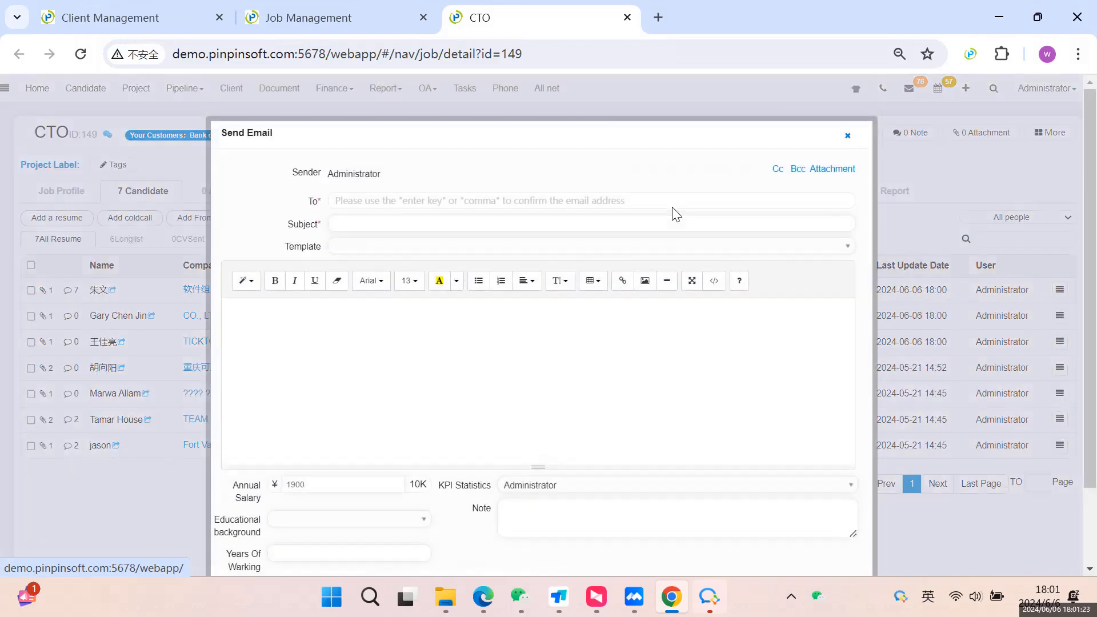
{"action": "scroll", "coordinate": [343, 263], "scroll_direction": "down", "scroll_amount": 2}
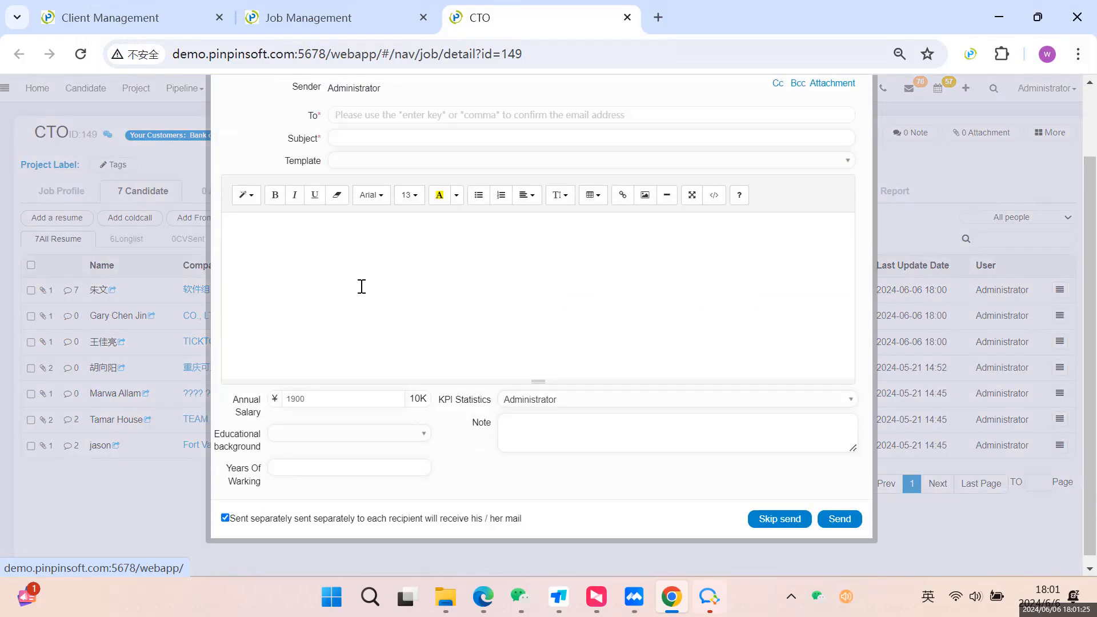
{"action": "scroll", "coordinate": [394, 307], "scroll_direction": "up", "scroll_amount": 2}
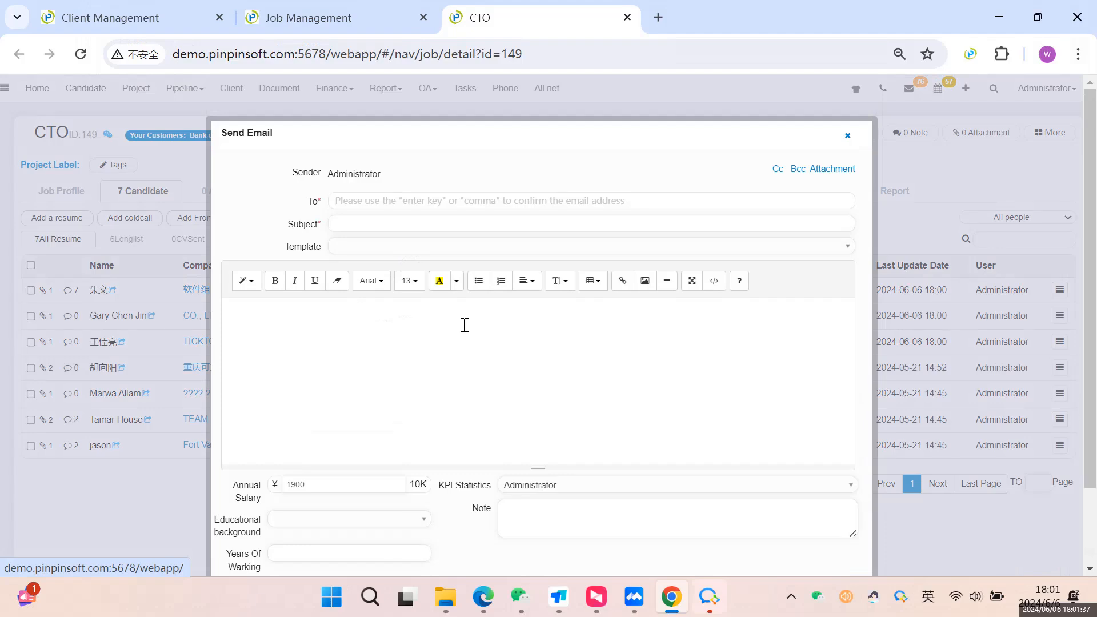
{"action": "scroll", "coordinate": [515, 337], "scroll_direction": "down", "scroll_amount": 2}
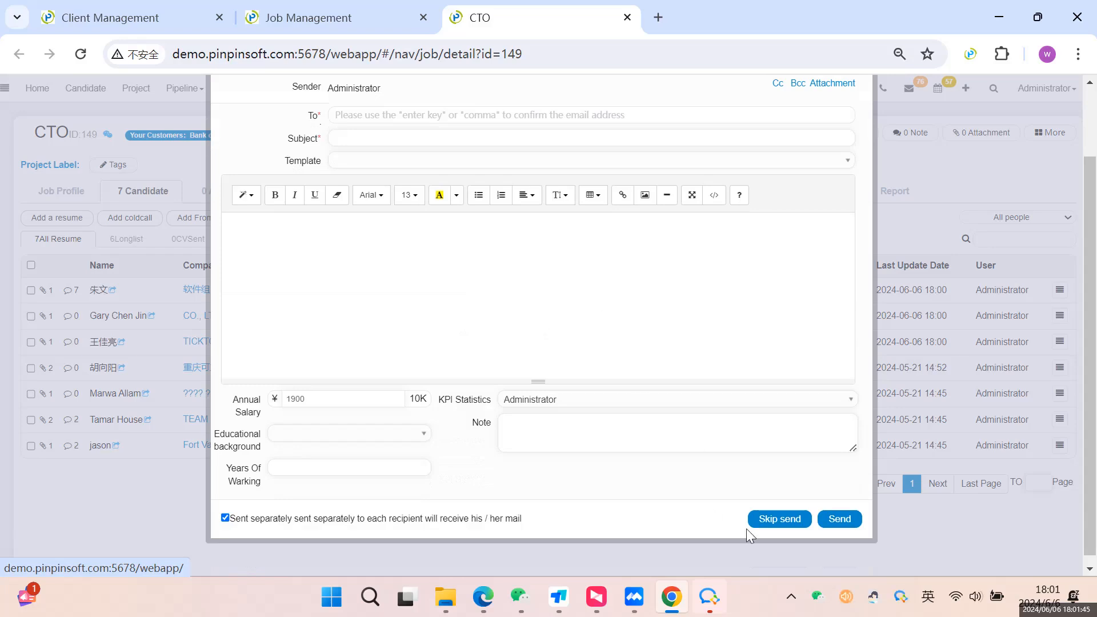
{"action": "left_click", "coordinate": [779, 524]}
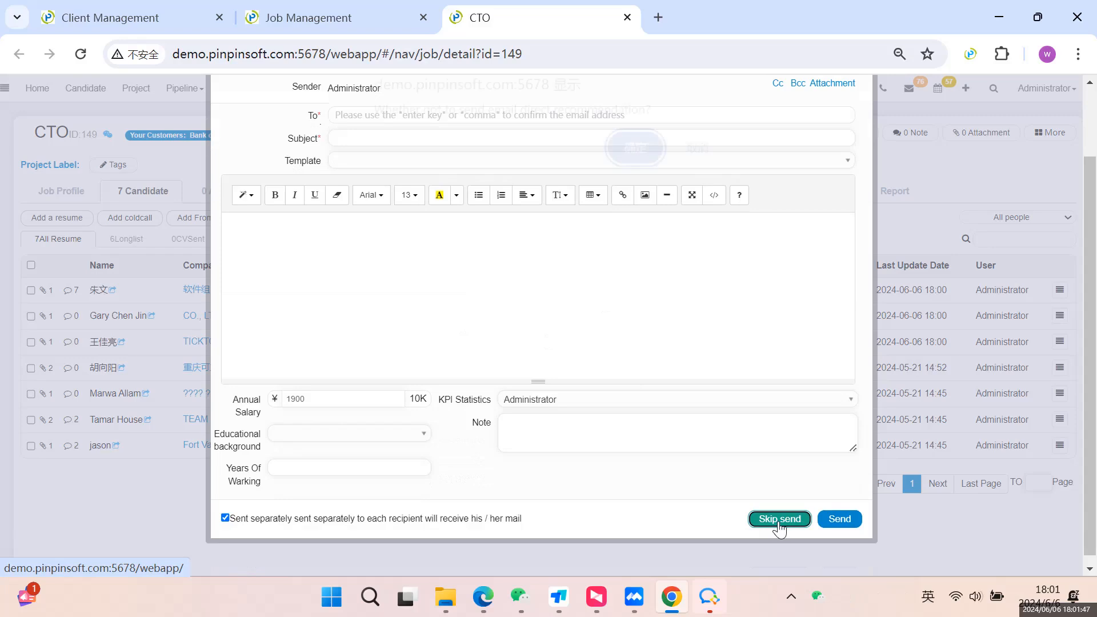
{"action": "left_click", "coordinate": [633, 160]}
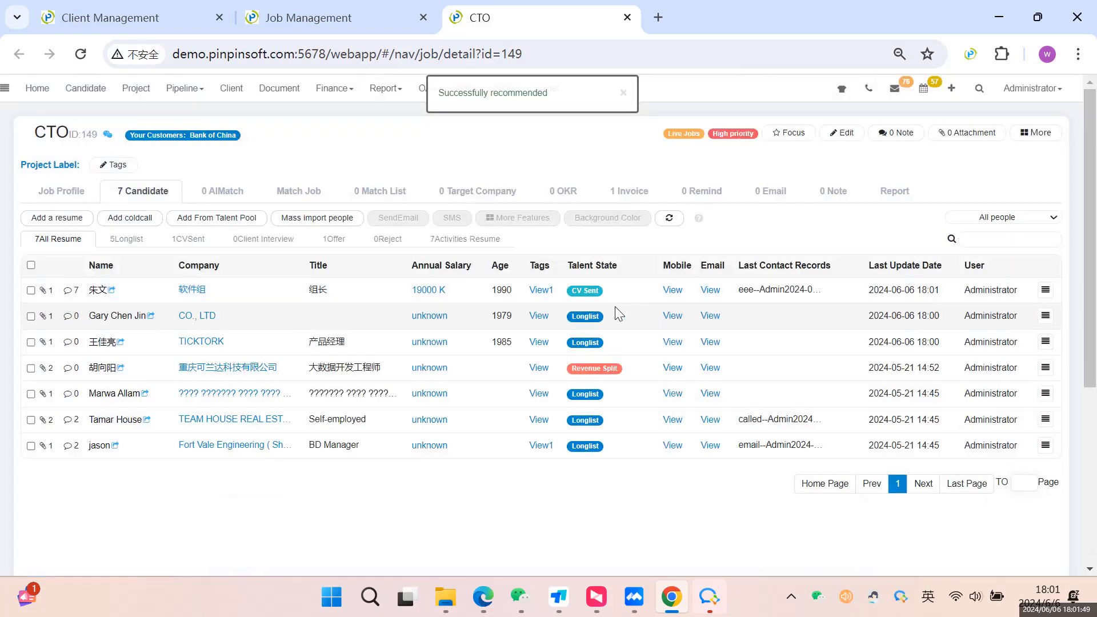
{"action": "mouse_move", "coordinate": [591, 292]}
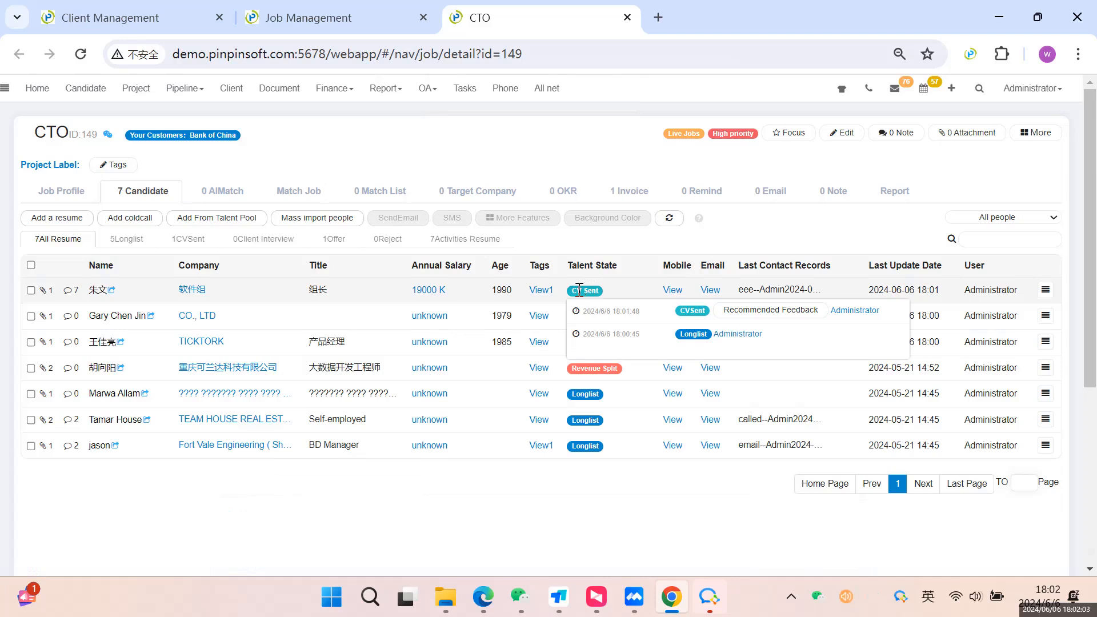
{"action": "left_click", "coordinate": [1046, 290]}
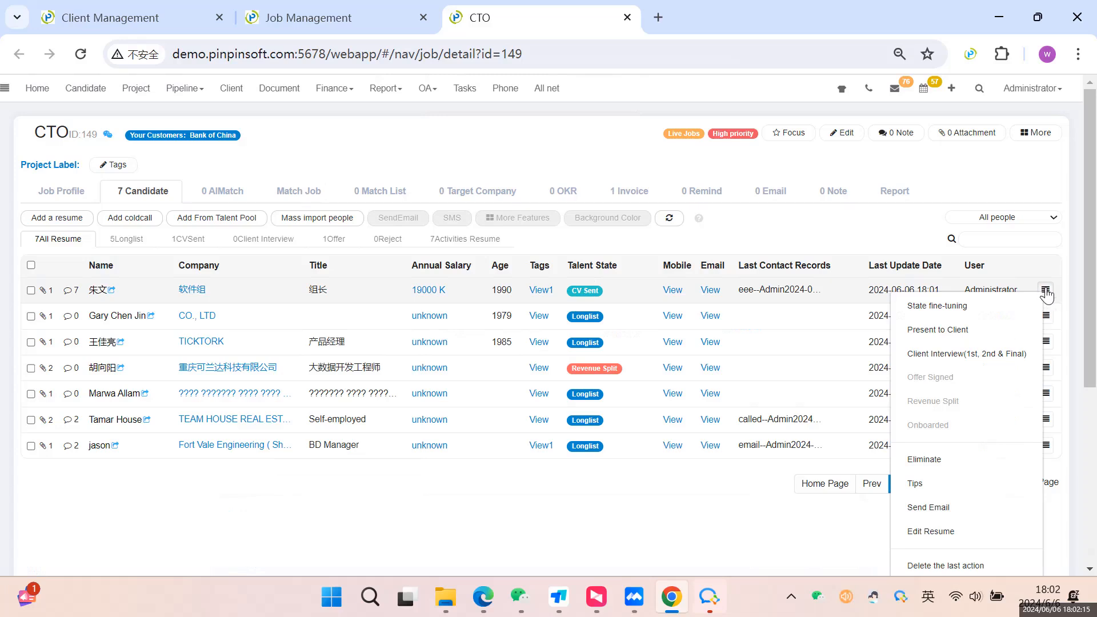
{"action": "left_click", "coordinate": [952, 356]}
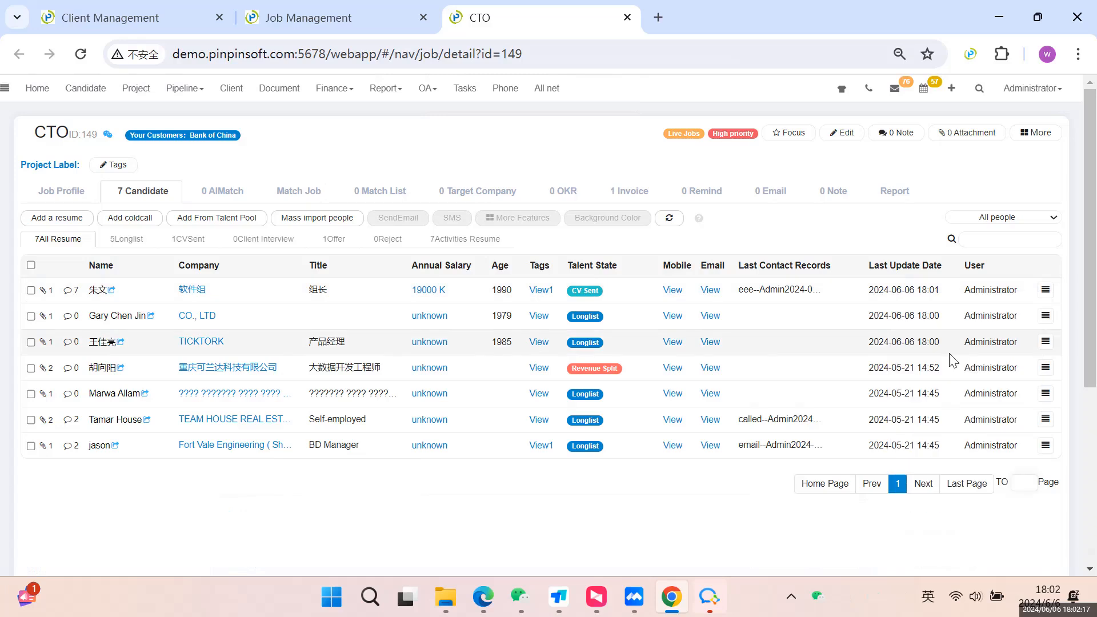
{"action": "left_click", "coordinate": [449, 195]}
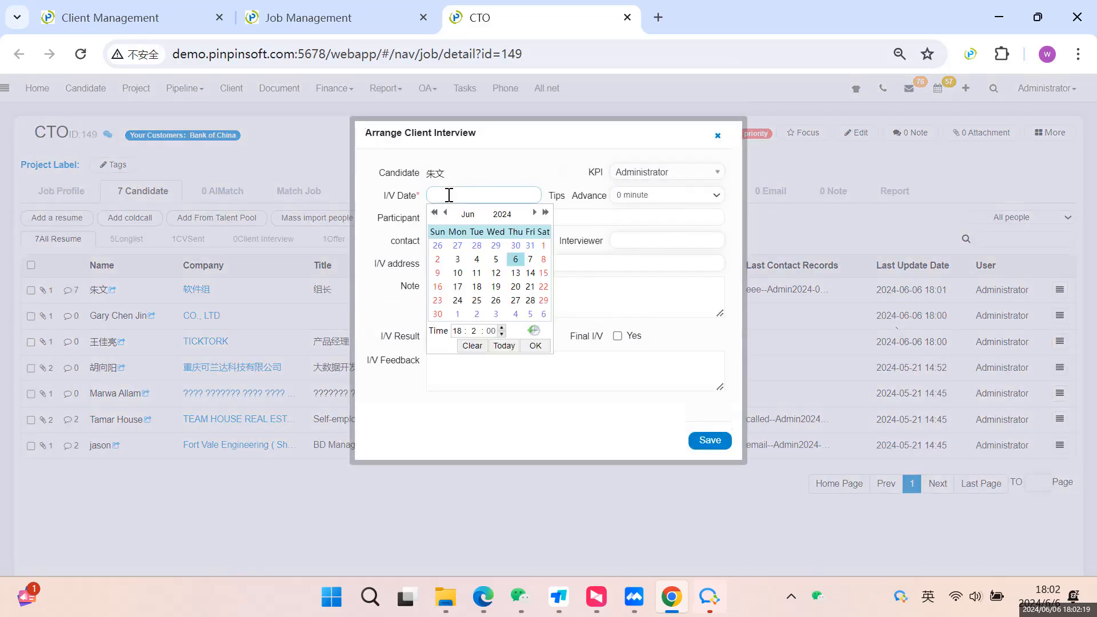
{"action": "left_click", "coordinate": [516, 260]}
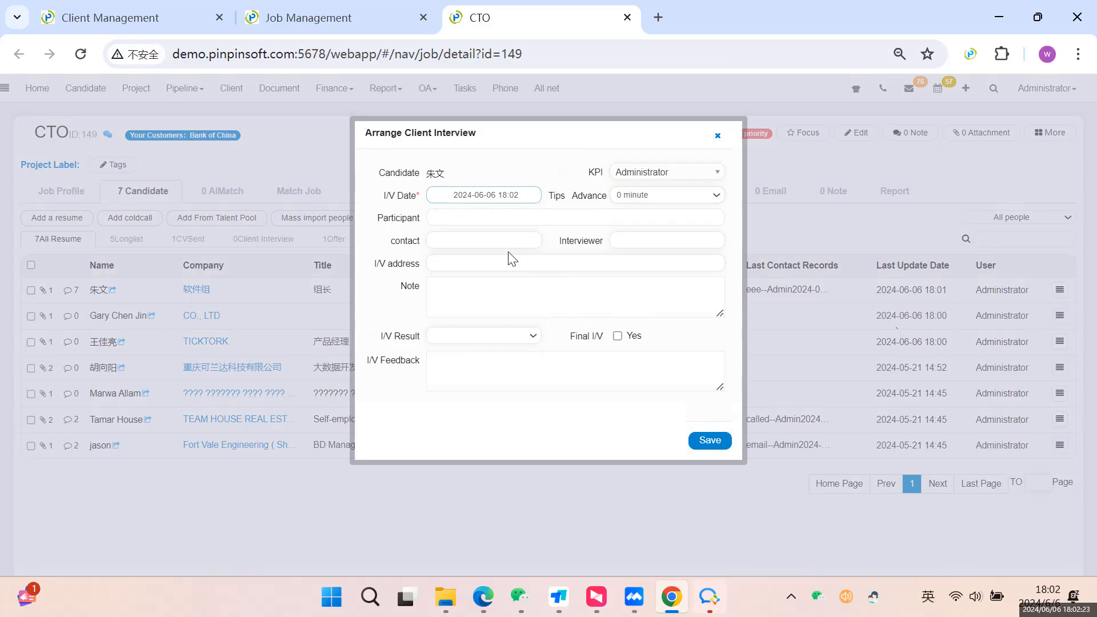
{"action": "left_click", "coordinate": [709, 442]}
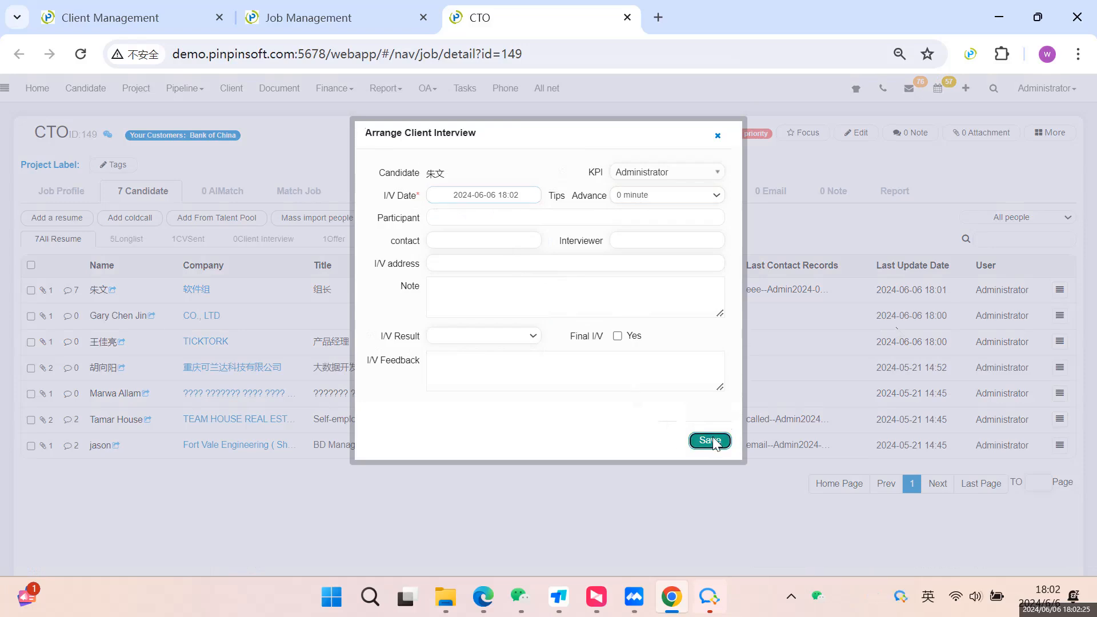
- Reopen the client interview record of the CTO job's first candidate and set the interview result to Pass
{"action": "left_click", "coordinate": [788, 140]}
{"action": "mouse_move", "coordinate": [617, 286]}
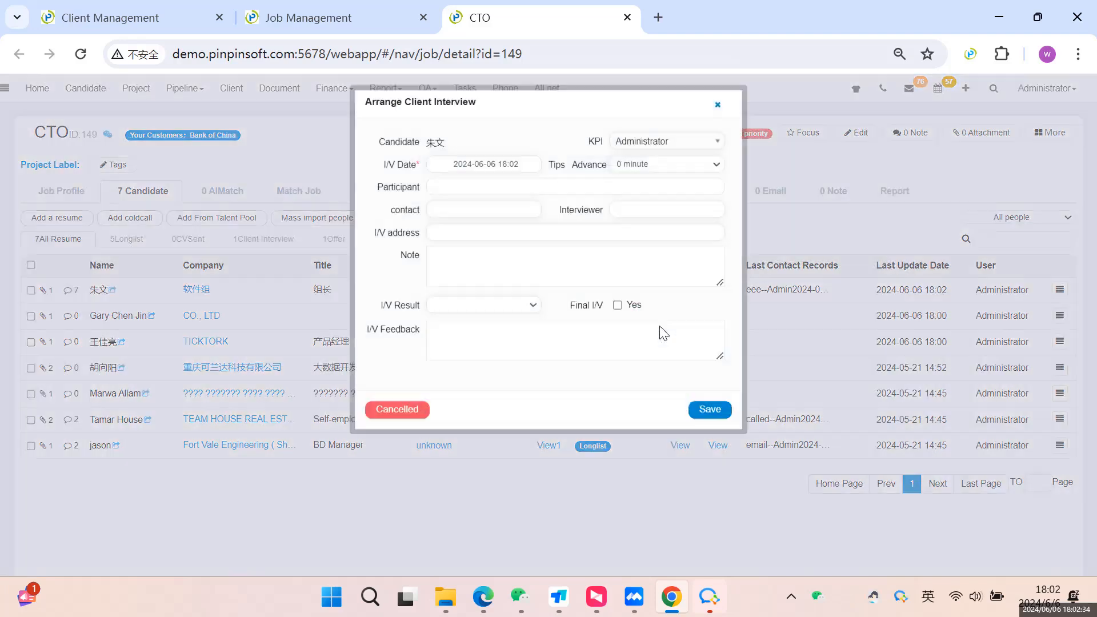
{"action": "left_click", "coordinate": [672, 327]}
{"action": "left_click", "coordinate": [503, 336]}
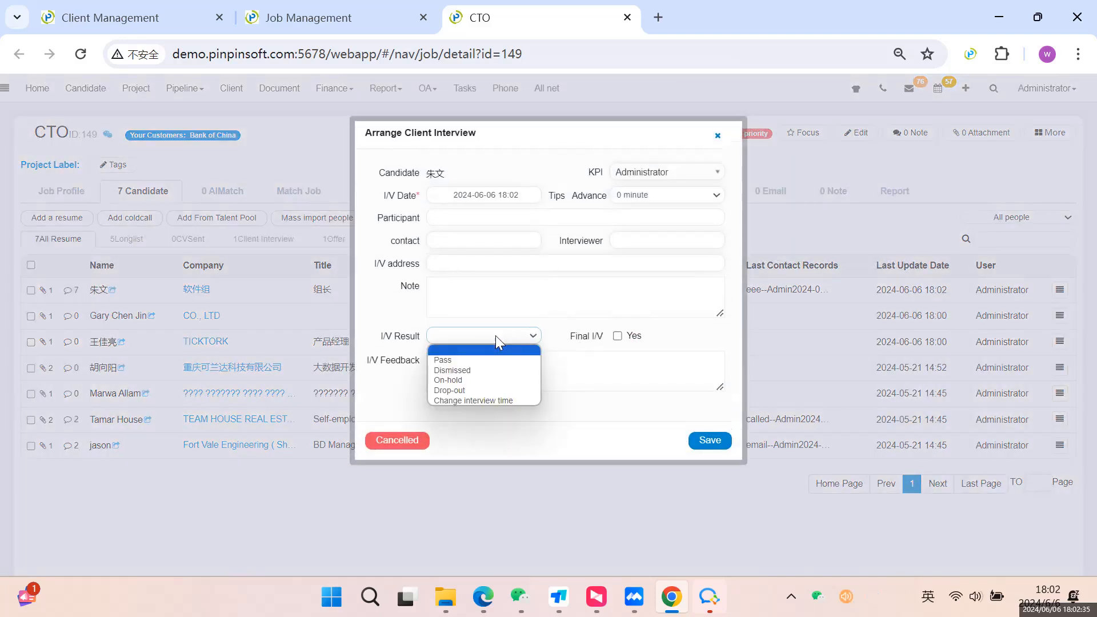
{"action": "left_click", "coordinate": [454, 362]}
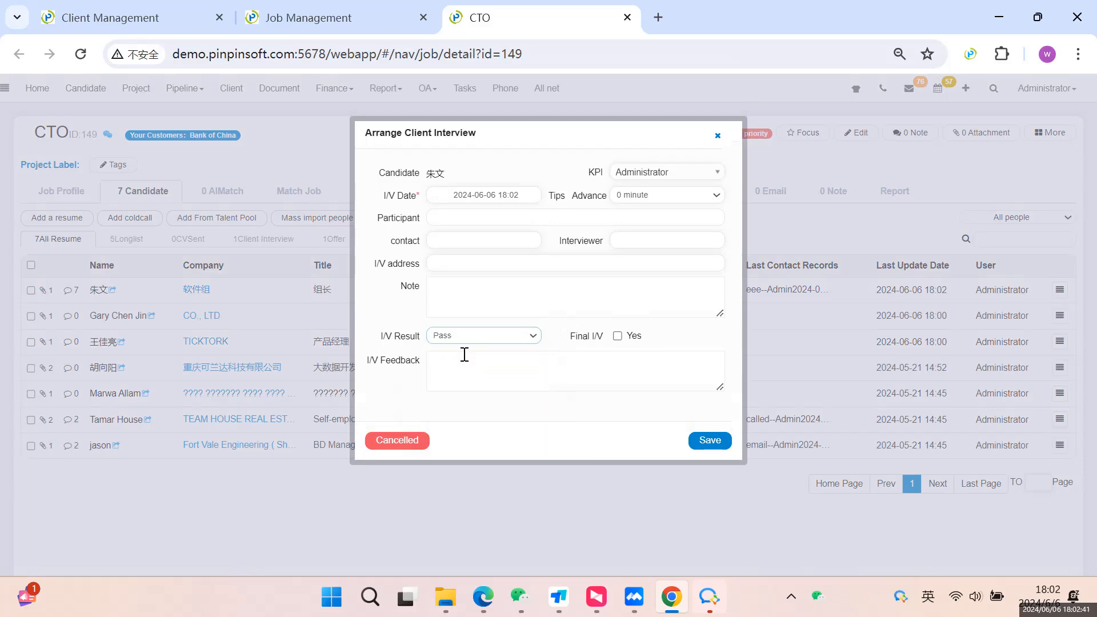
- Change the interview result to Dismissed
{"action": "left_click", "coordinate": [460, 338]}
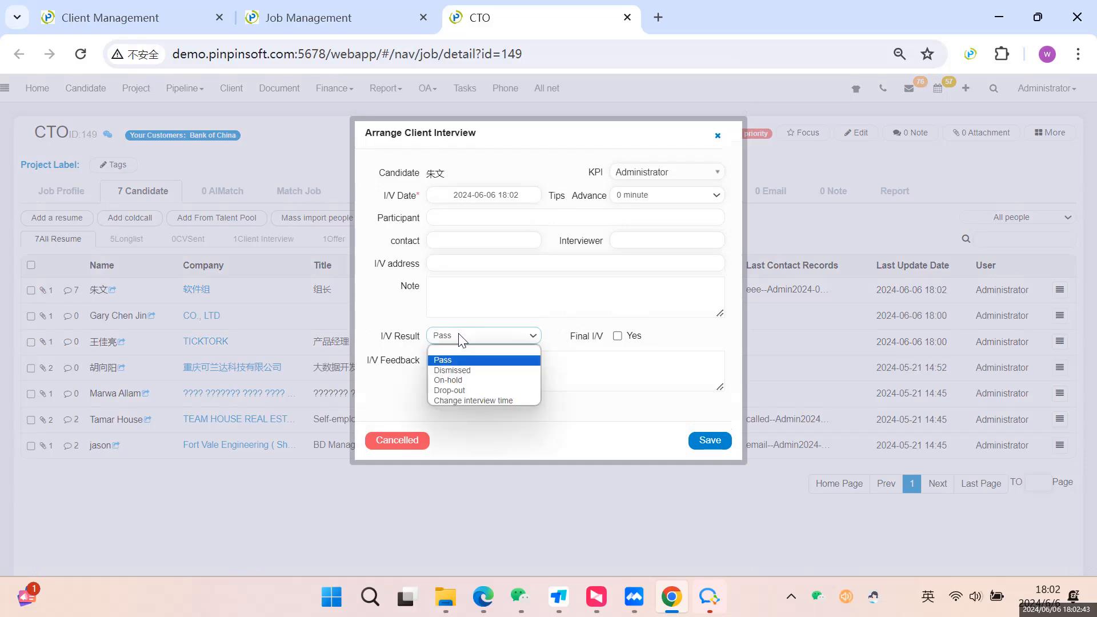
{"action": "left_click", "coordinate": [451, 357]}
{"action": "left_click", "coordinate": [452, 338]}
{"action": "left_click", "coordinate": [466, 370]}
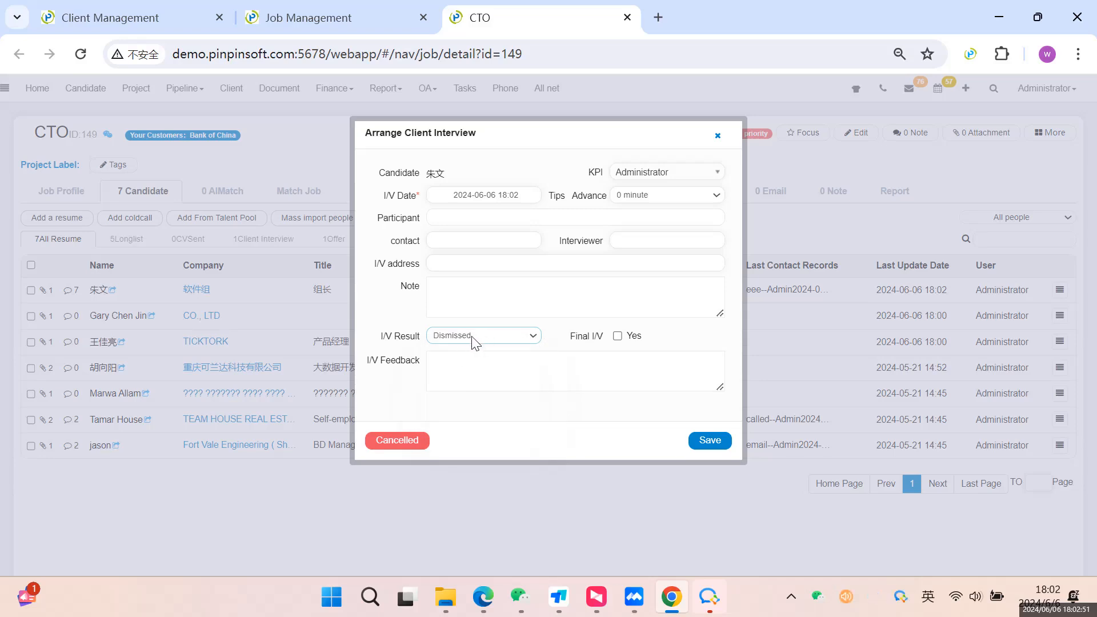
{"action": "left_click", "coordinate": [473, 339]}
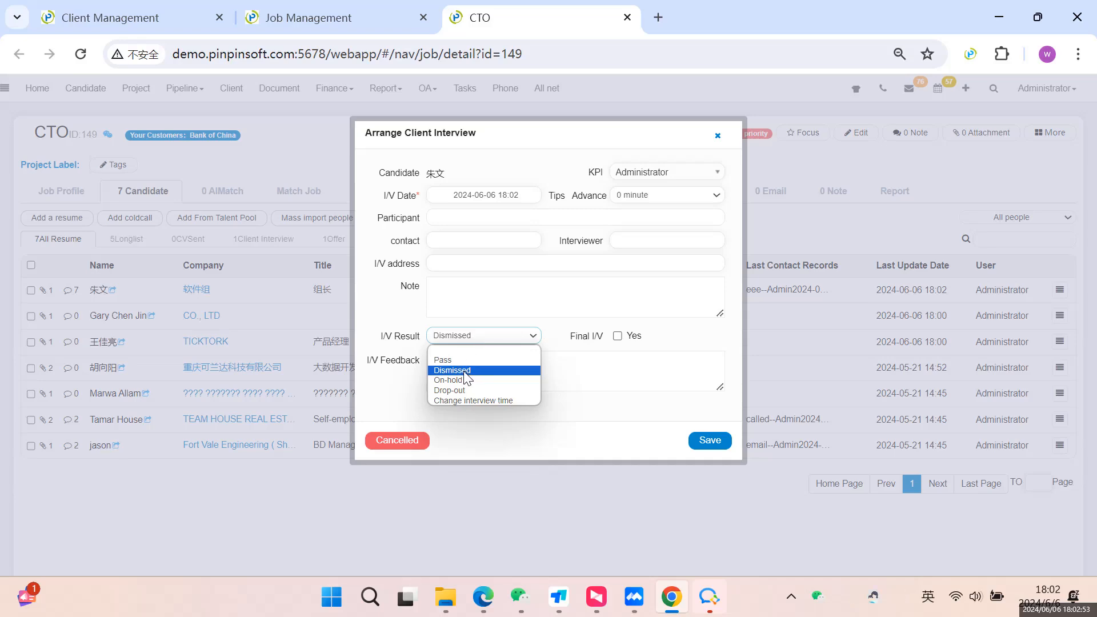
{"action": "left_click", "coordinate": [465, 371]}
- Set the interview result back to Pass and save the interview record without feedback
{"action": "left_click", "coordinate": [475, 340]}
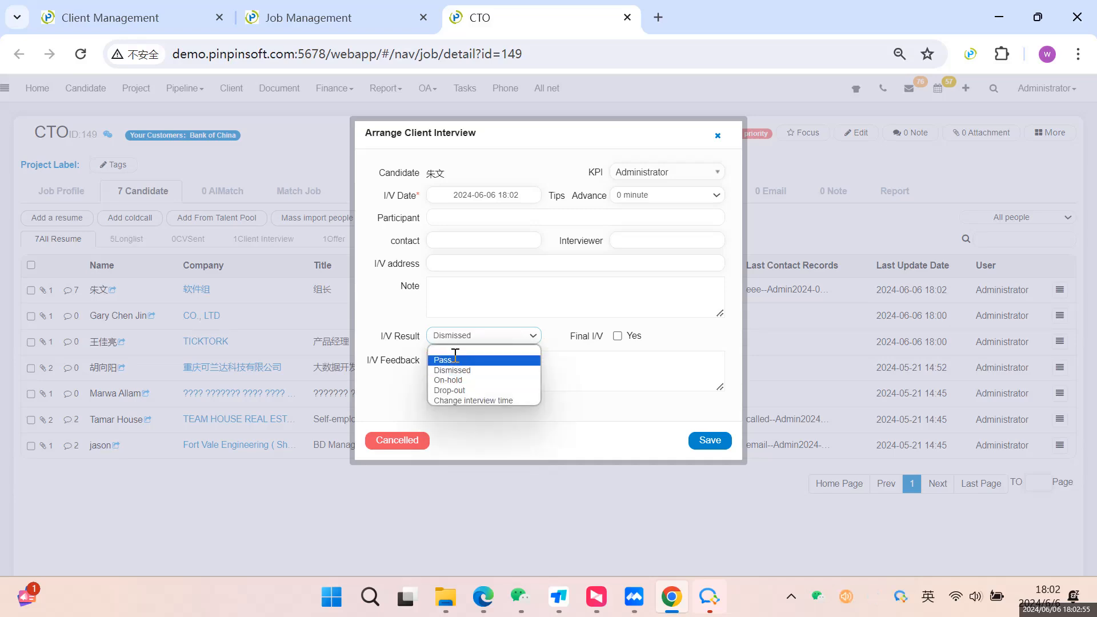
{"action": "left_click", "coordinate": [455, 359]}
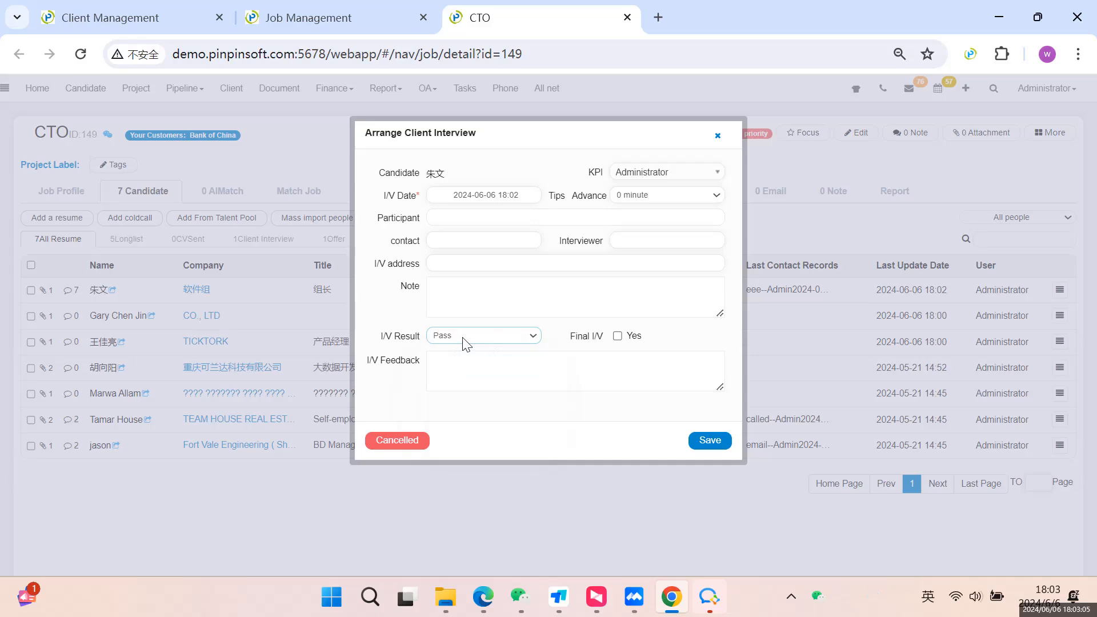
{"action": "left_click", "coordinate": [510, 363]}
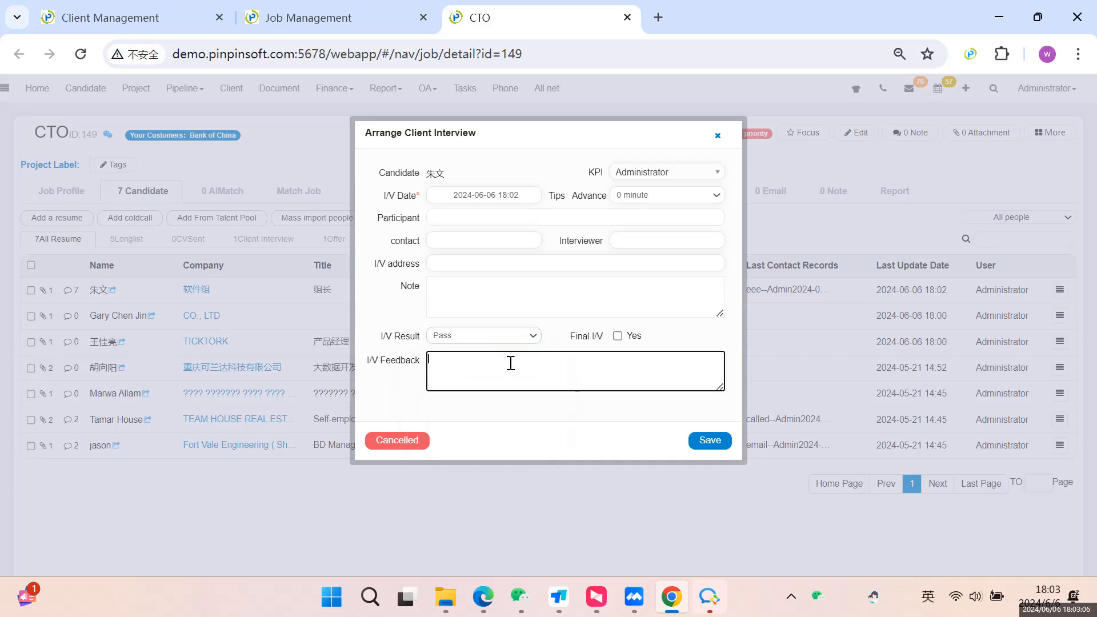
{"action": "left_click", "coordinate": [710, 440]}
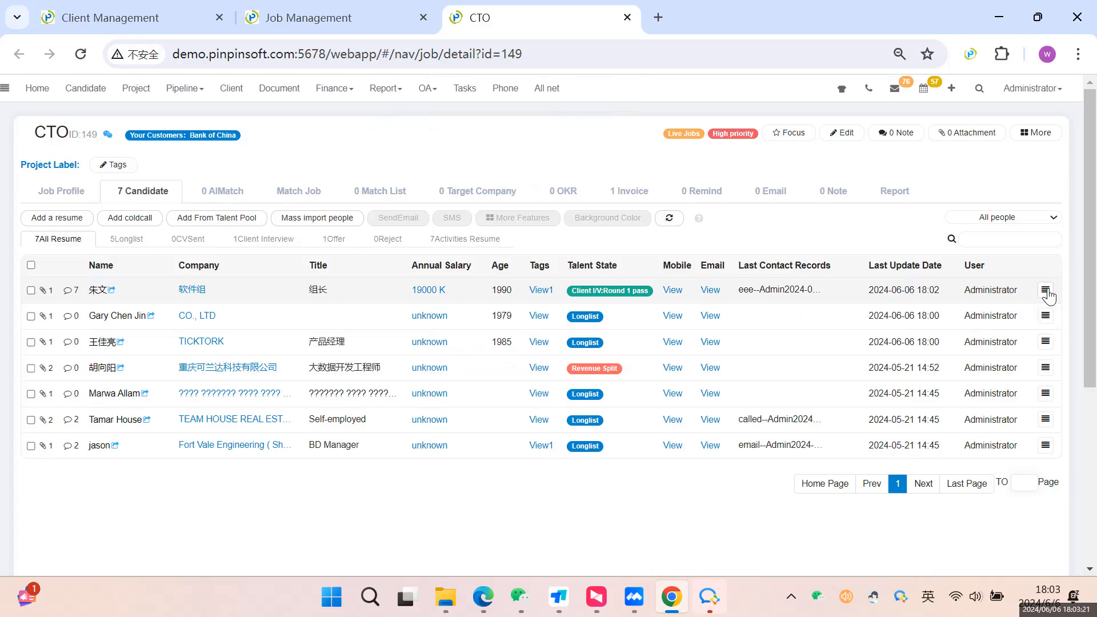
- Start a signed offer for the CTO job's first candidate with a basic salary of 21121 and a number of 12
{"action": "left_click", "coordinate": [1046, 291]}
{"action": "left_click", "coordinate": [924, 379]}
{"action": "left_click", "coordinate": [391, 196]}
{"action": "left_click", "coordinate": [394, 216]}
{"action": "left_click", "coordinate": [454, 196]}
{"action": "type", "text": "21"}
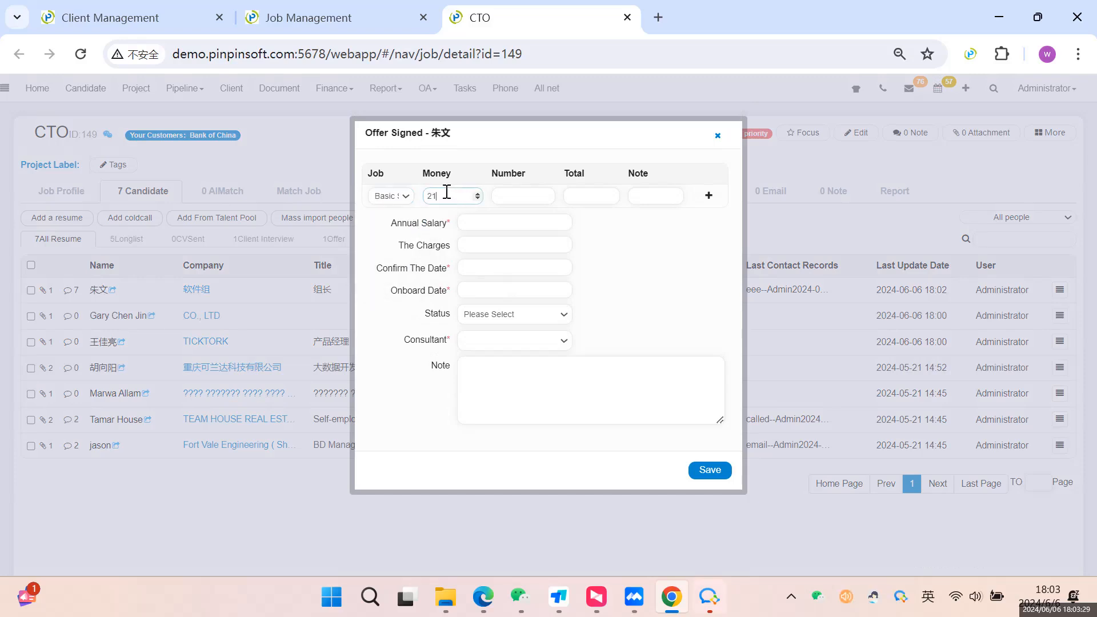
{"action": "type", "text": "1212"}
{"action": "left_click", "coordinate": [506, 196]}
{"action": "type", "text": "12"}
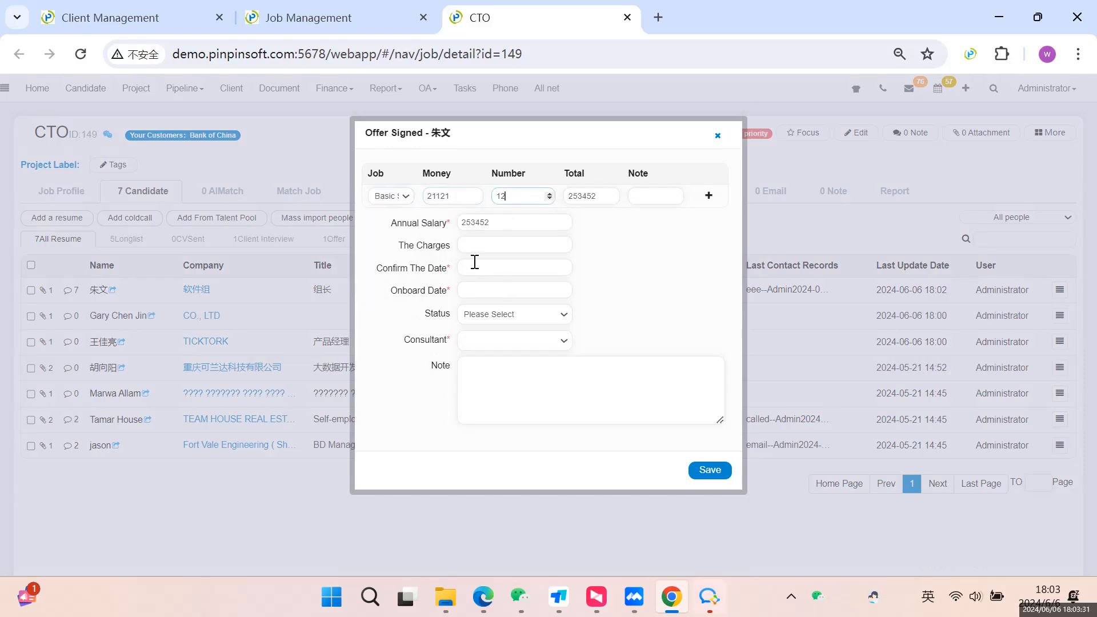
- Date the offer's confirmation 2024-06-06 and onboarding 2024-06-13, assign a consultant, and save the offer
{"action": "left_click", "coordinate": [481, 269]}
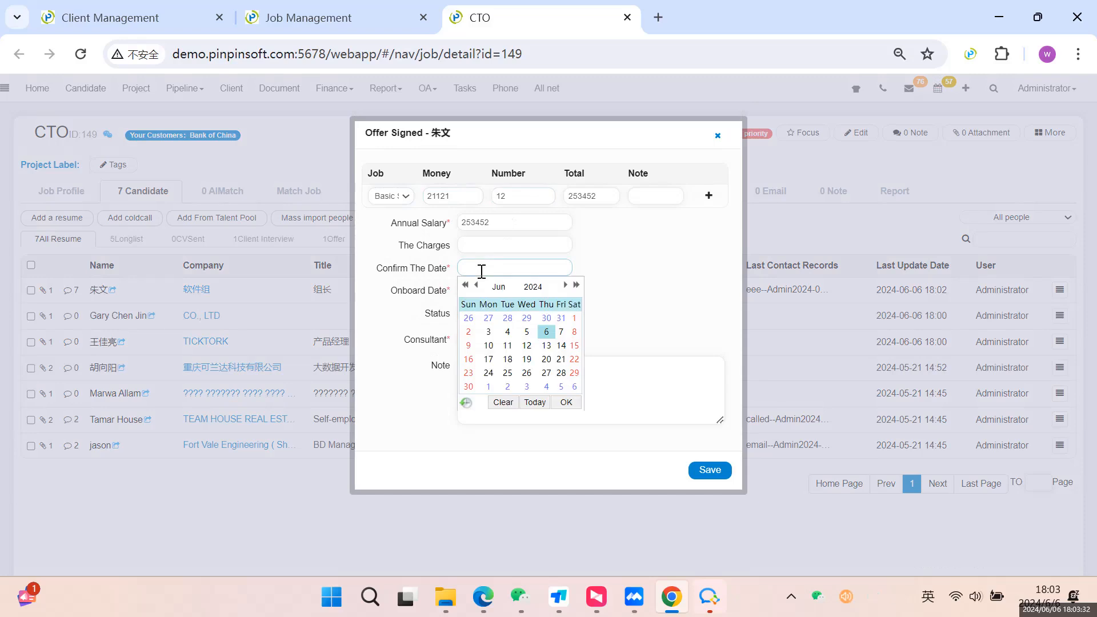
{"action": "left_click", "coordinate": [546, 333]}
{"action": "left_click", "coordinate": [507, 291]}
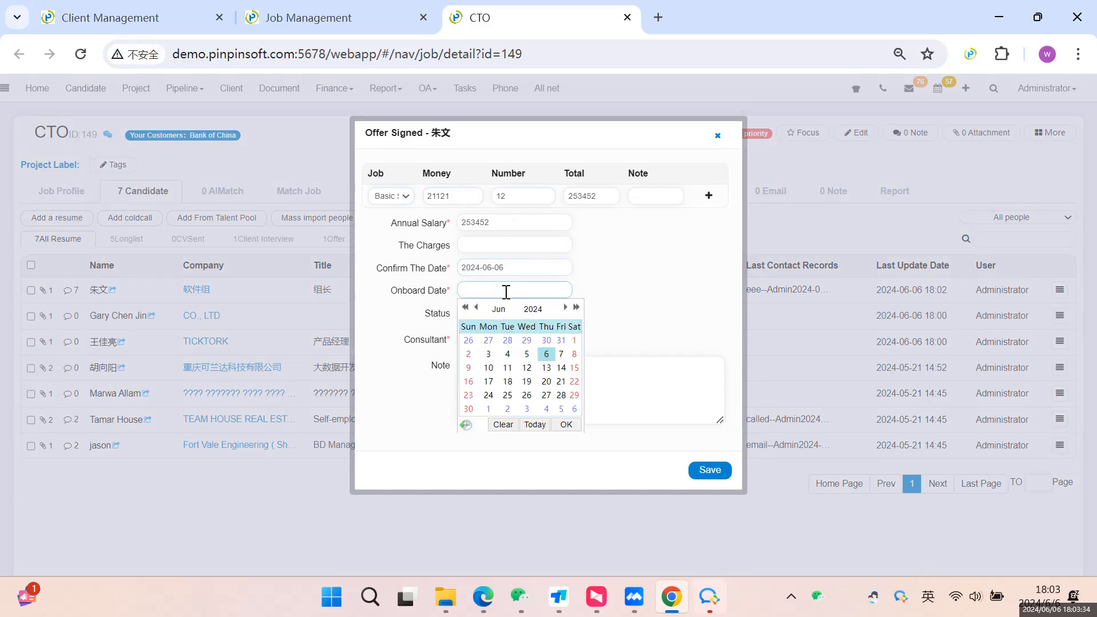
{"action": "left_click", "coordinate": [547, 367]}
{"action": "left_click", "coordinate": [486, 341]}
{"action": "left_click", "coordinate": [491, 367]}
{"action": "left_click", "coordinate": [710, 470]}
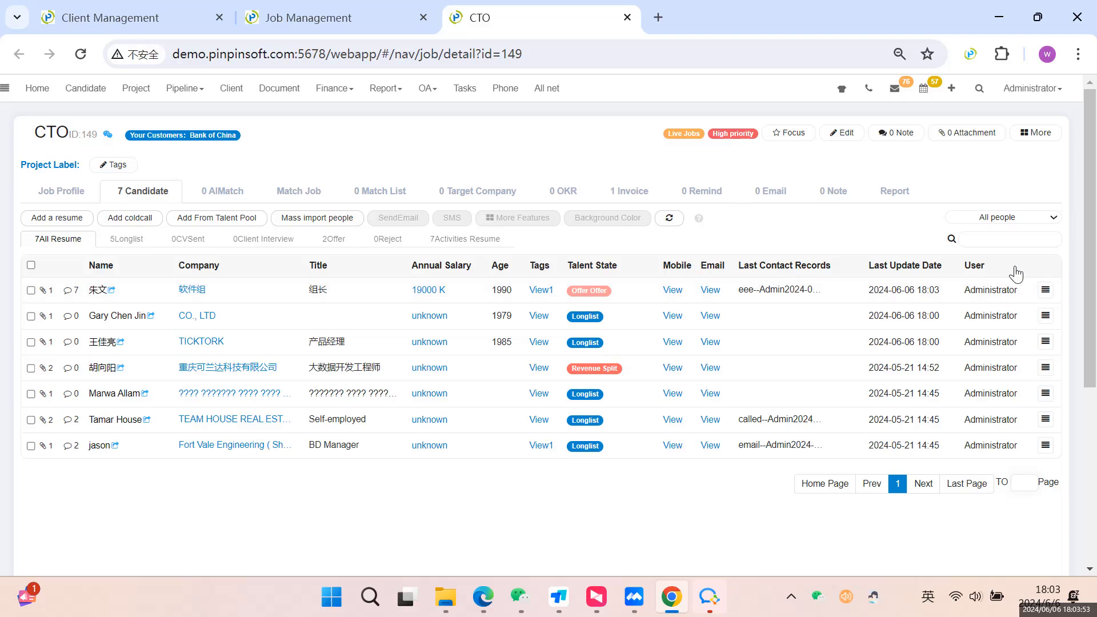
- View the Revenue Split form for the CTO job's first candidate and close it unsaved
{"action": "left_click", "coordinate": [1046, 289]}
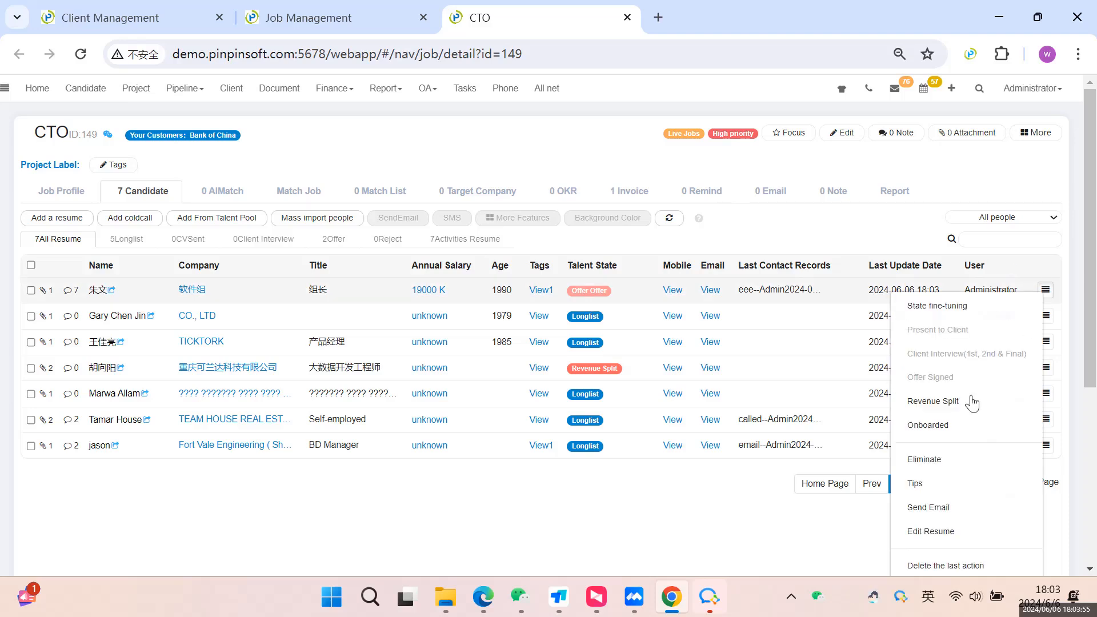
{"action": "left_click", "coordinate": [934, 402]}
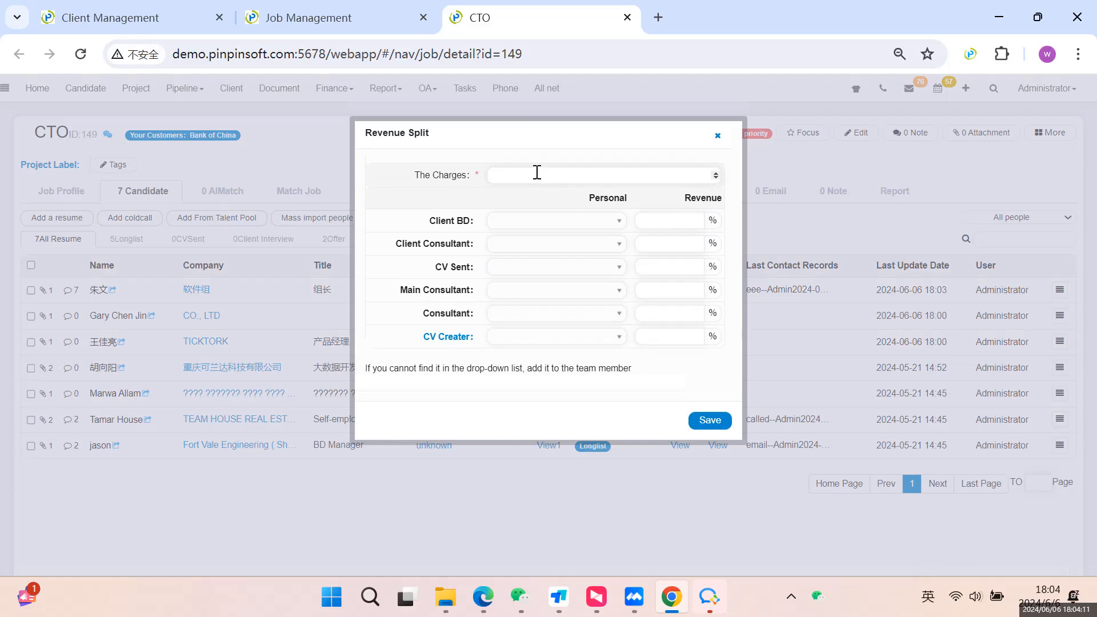
{"action": "left_click", "coordinate": [718, 136]}
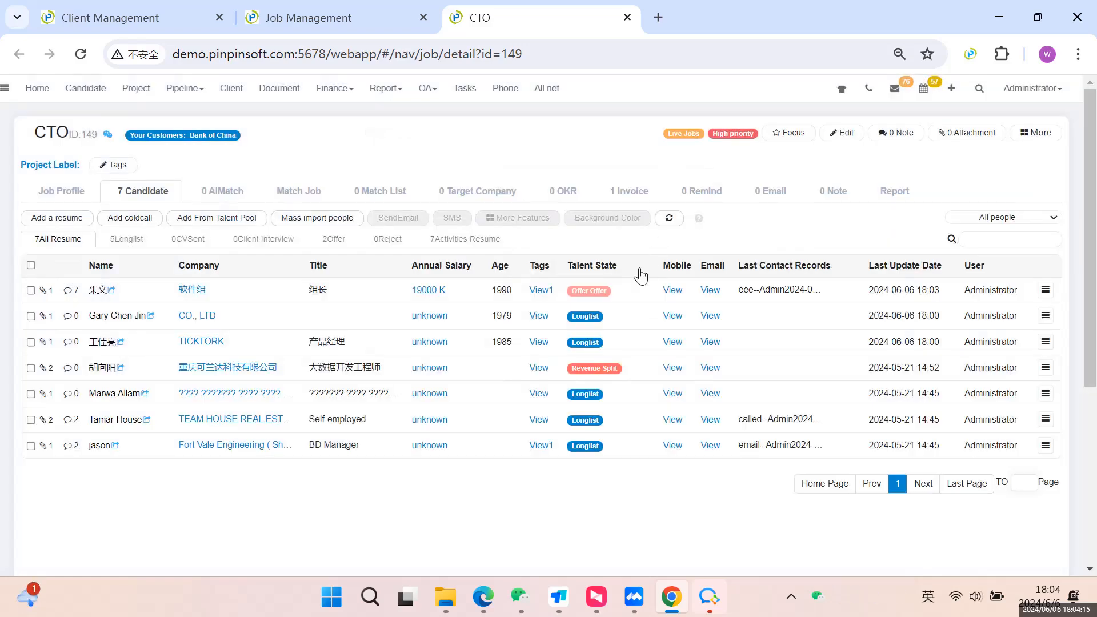
- Open the KPI report and examine the Administrator's See CV Count details for this week
{"action": "mouse_move", "coordinate": [600, 292]}
{"action": "left_click", "coordinate": [386, 91]}
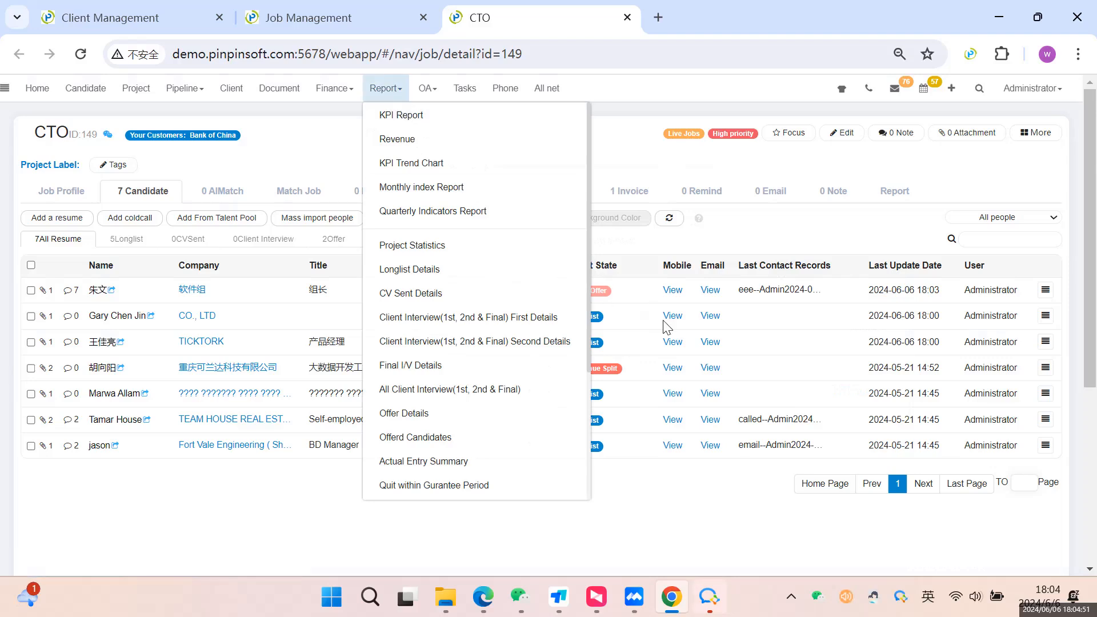
{"action": "left_click", "coordinate": [402, 119]}
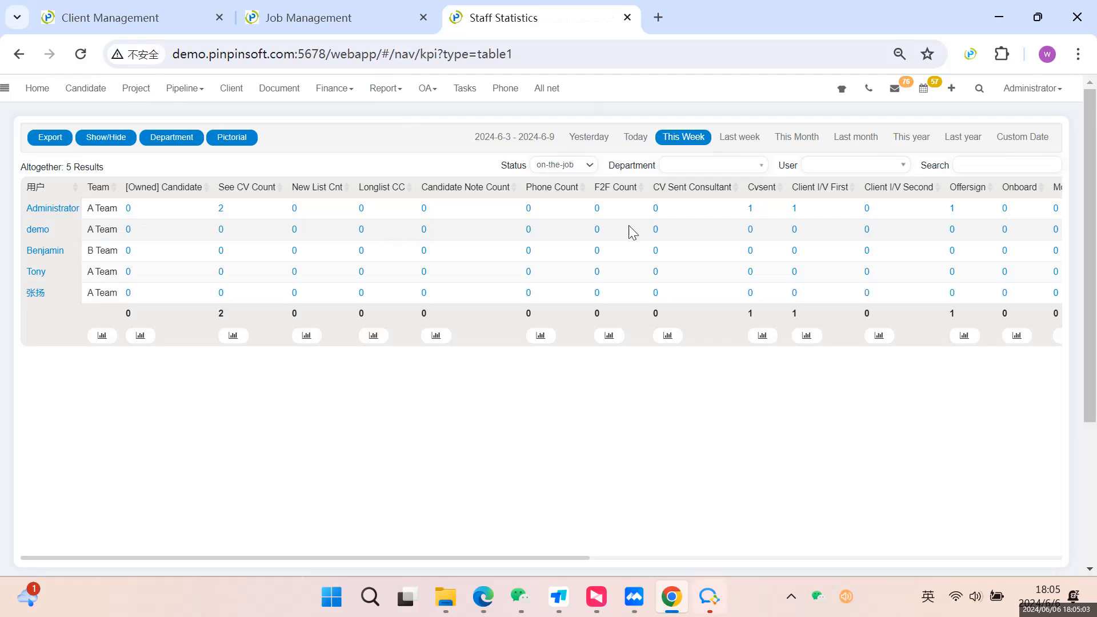
{"action": "left_click", "coordinate": [221, 209]}
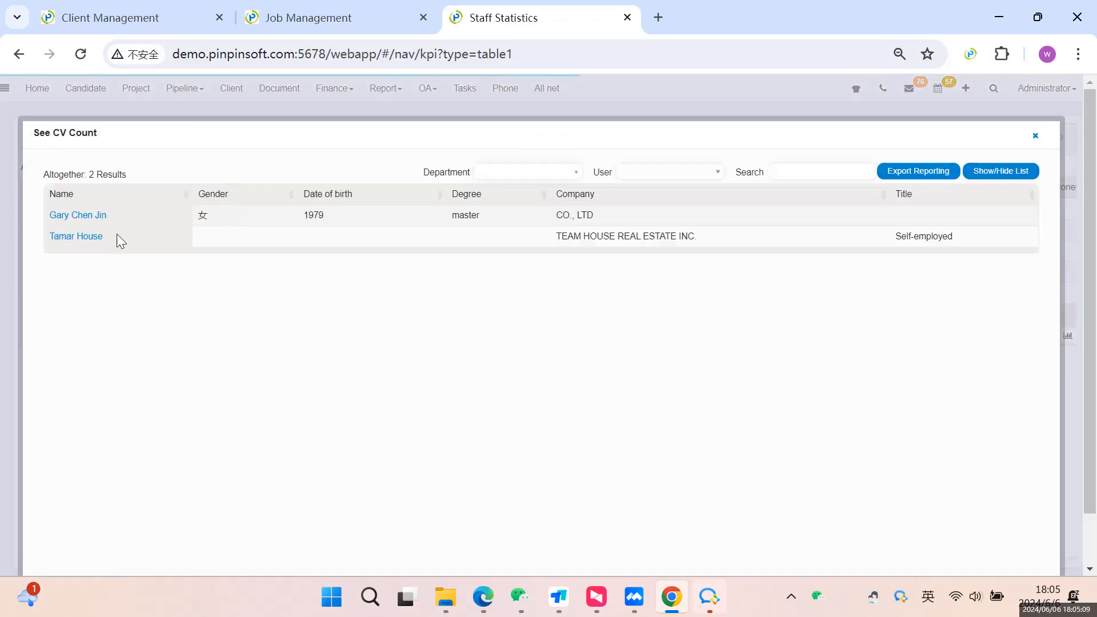
{"action": "left_click", "coordinate": [1036, 136]}
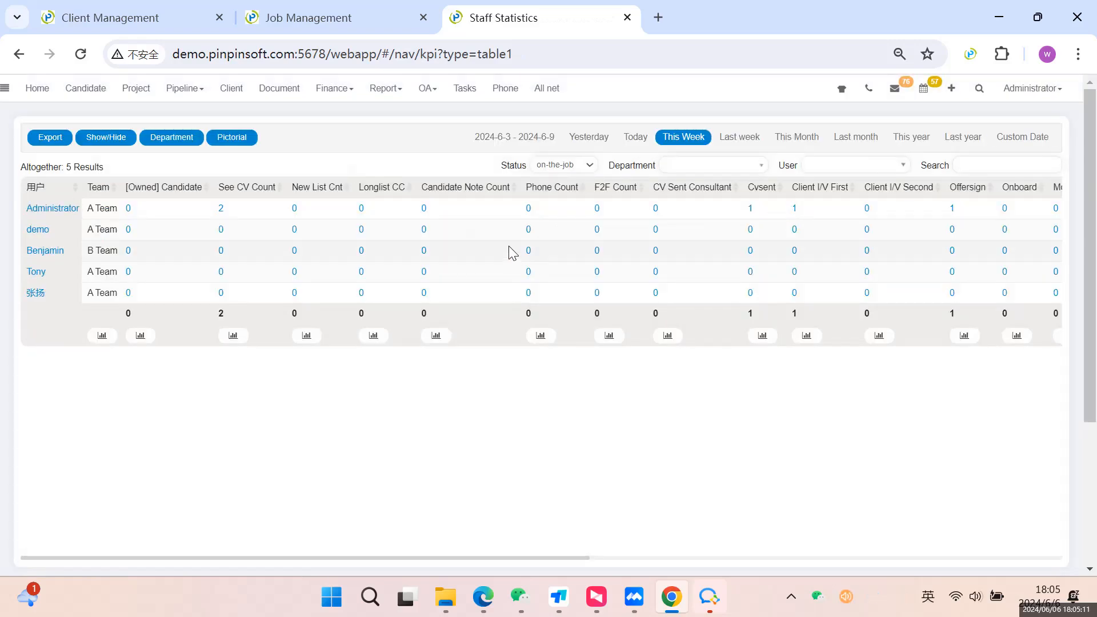